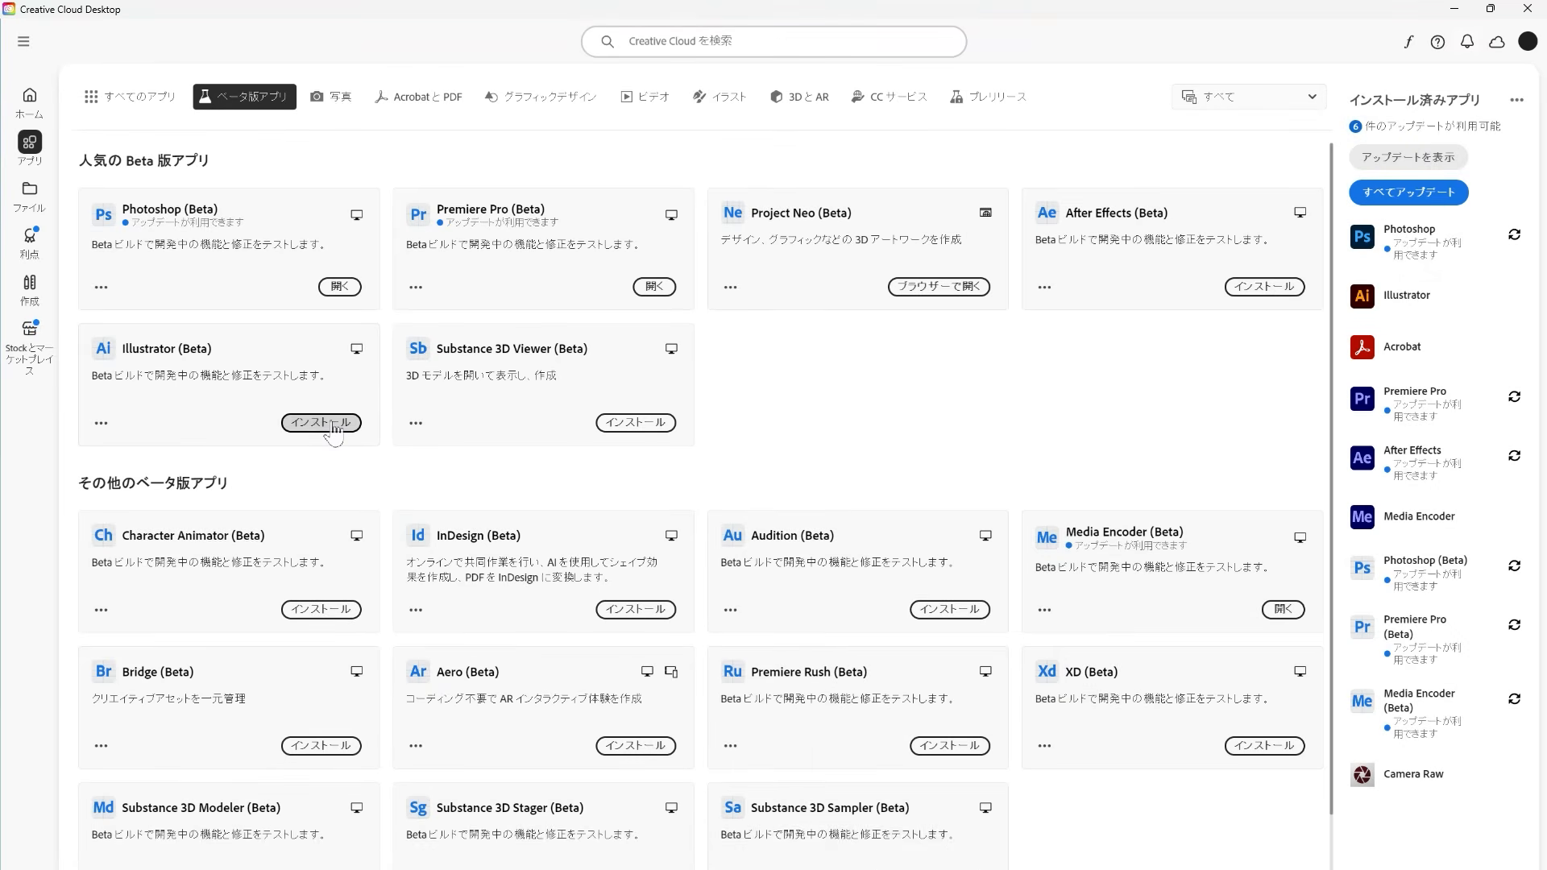
Step: Install Illustrator (Beta) from the beta apps in Creative Cloud Desktop
left_click(332, 423)
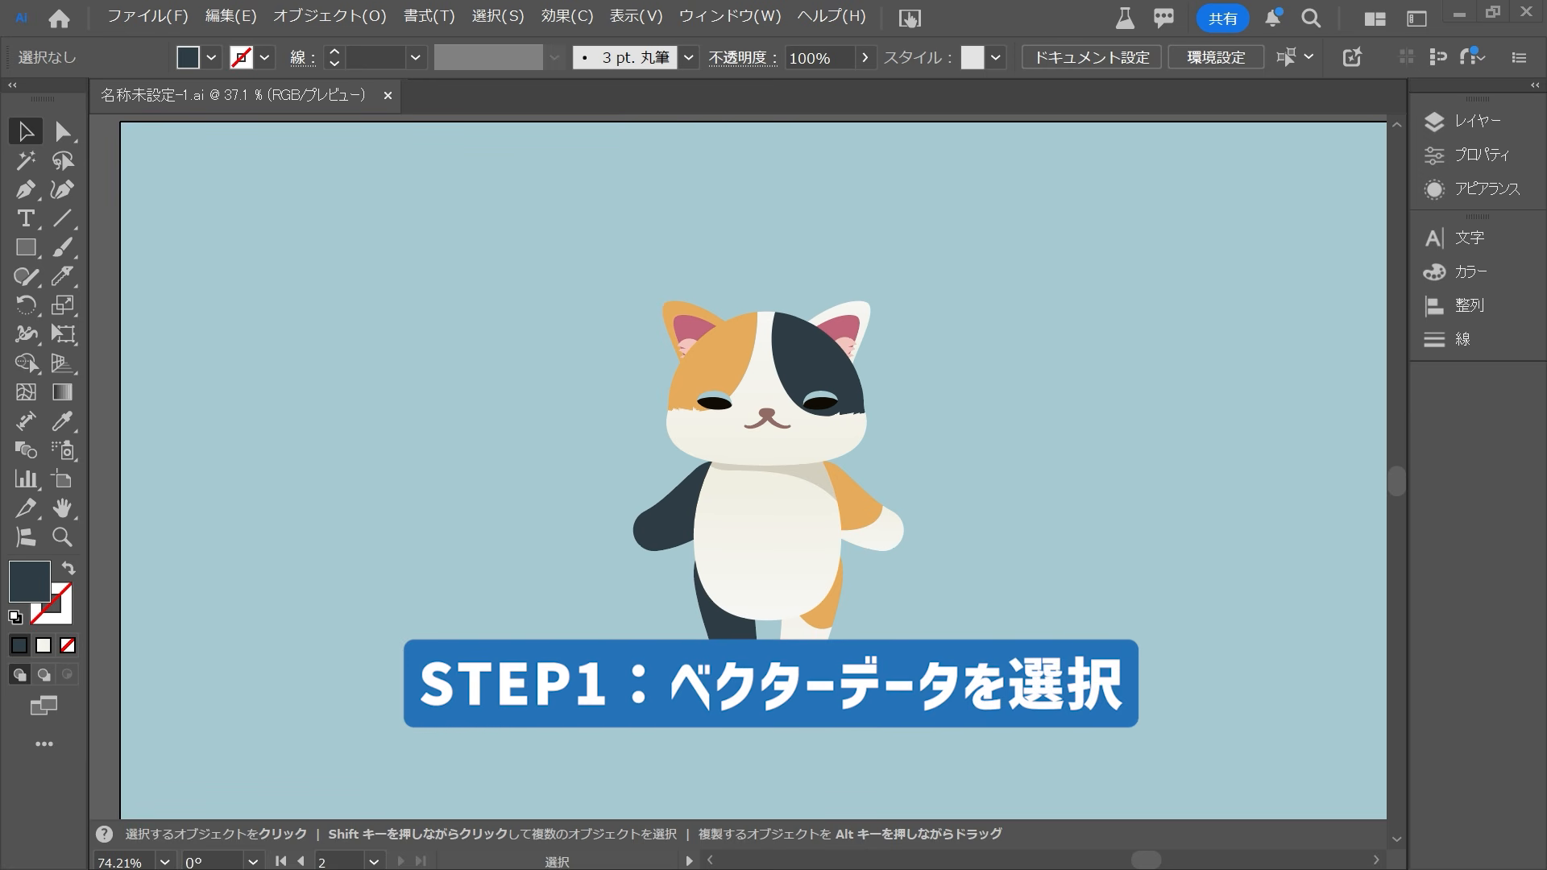
Step: Select all the parts of the cat illustration, combine them into one group, and clear the selection
left_click_drag(735, 588, 792, 475)
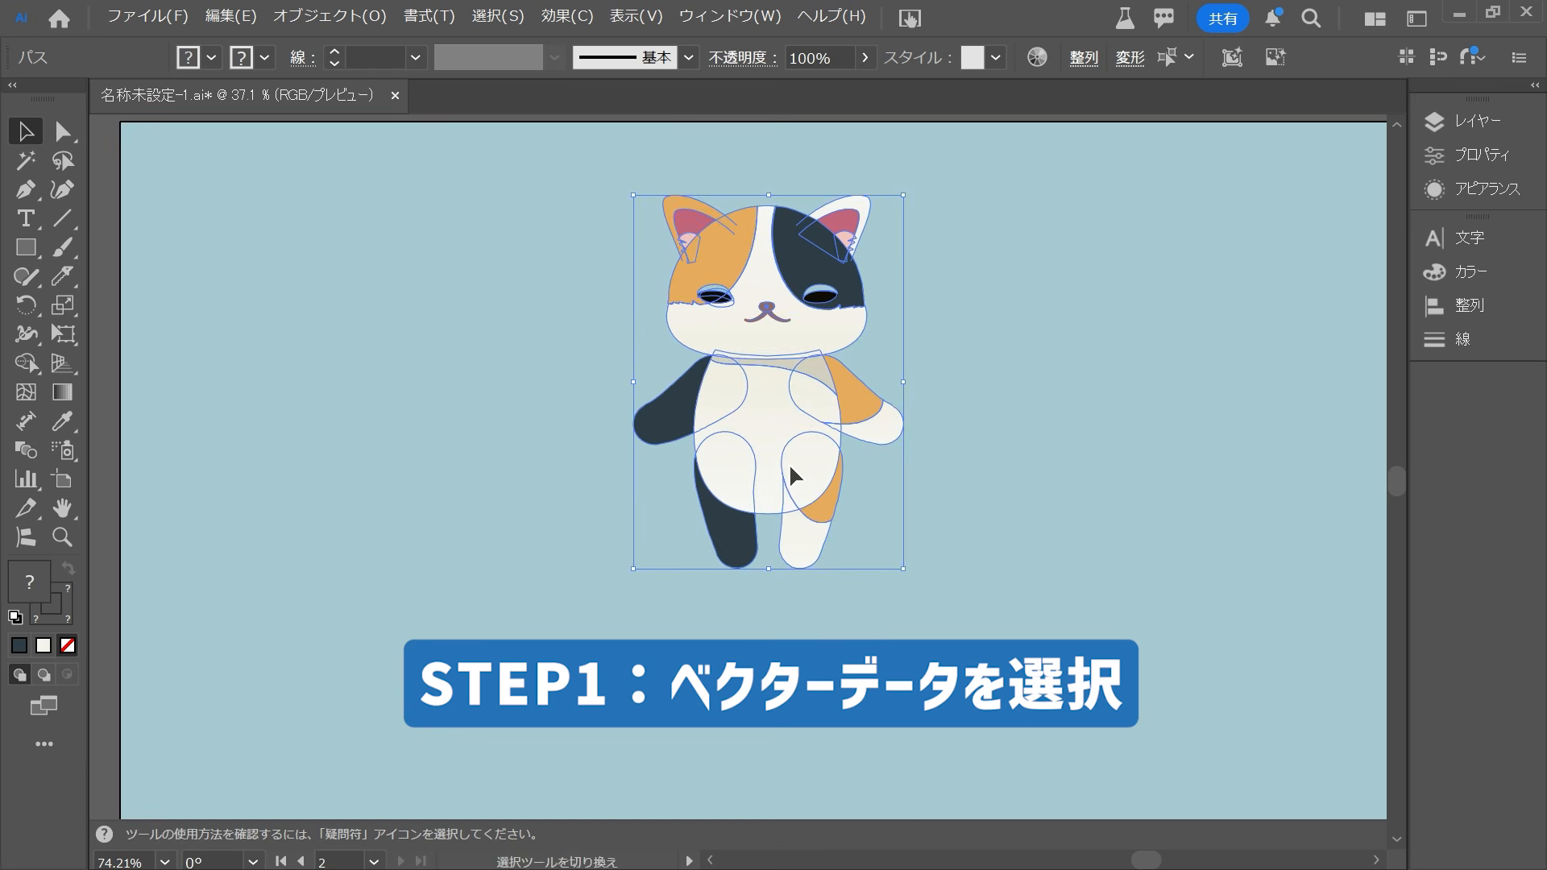
left_click(1052, 540)
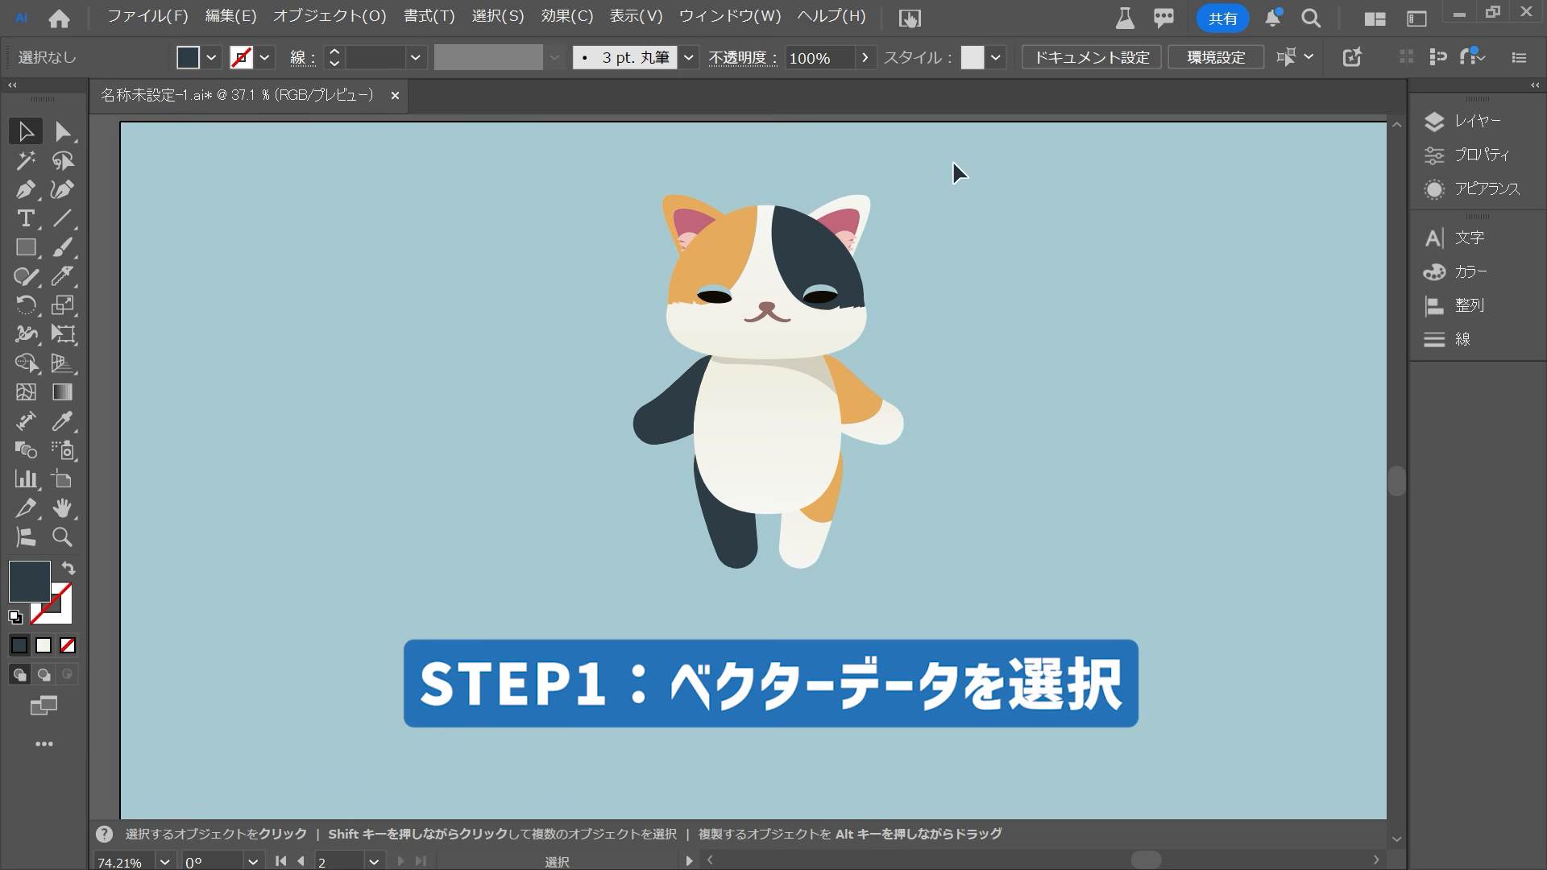
left_click_drag(956, 172, 633, 612)
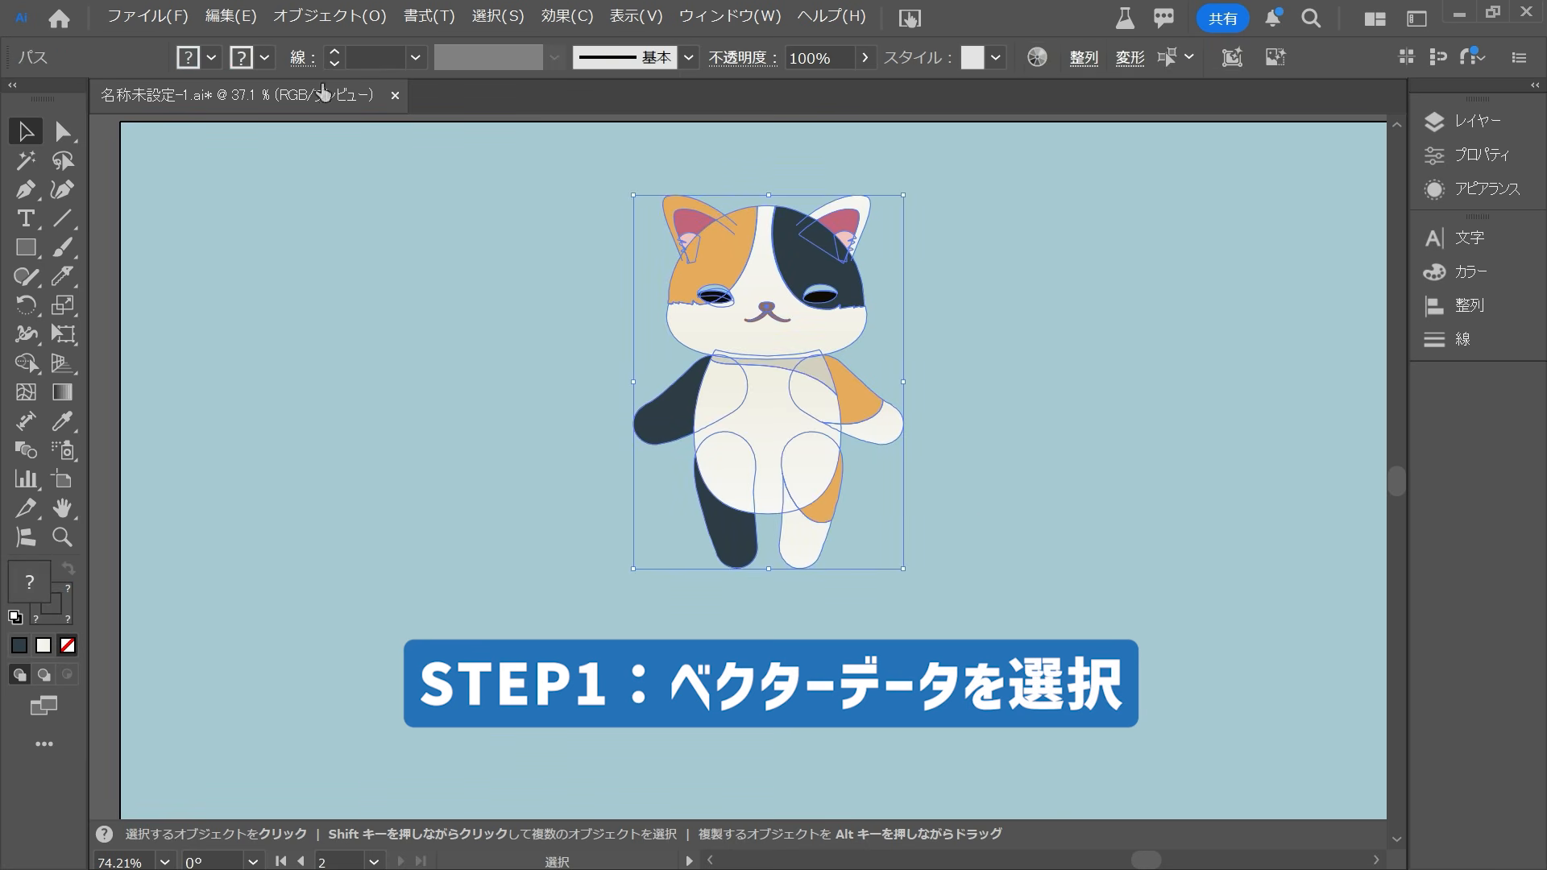
left_click(330, 16)
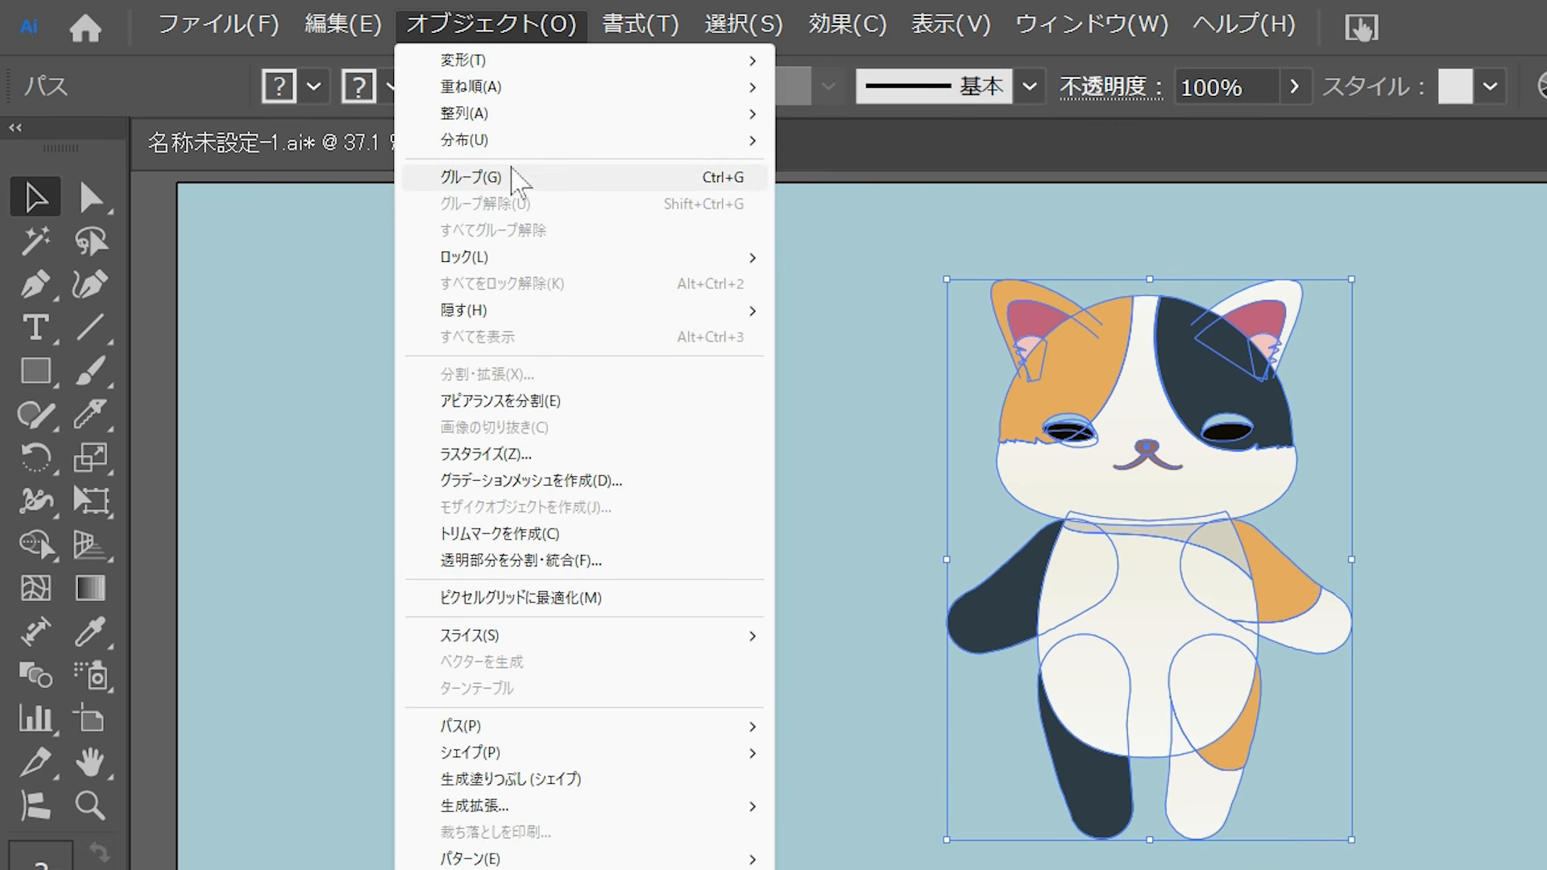
left_click(513, 179)
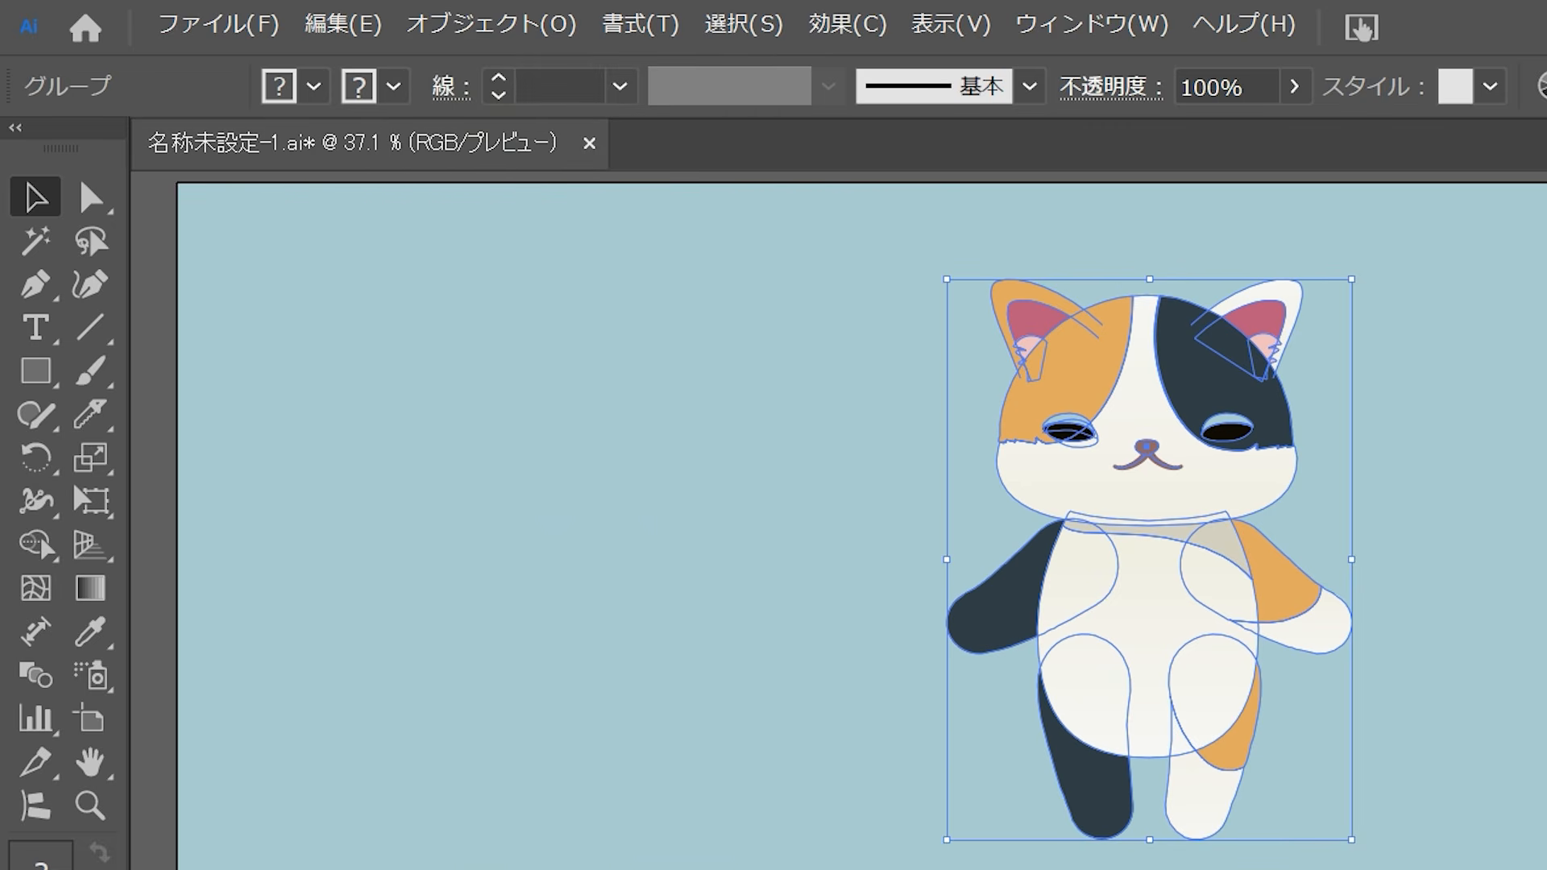
key("ctrl+shift+a")
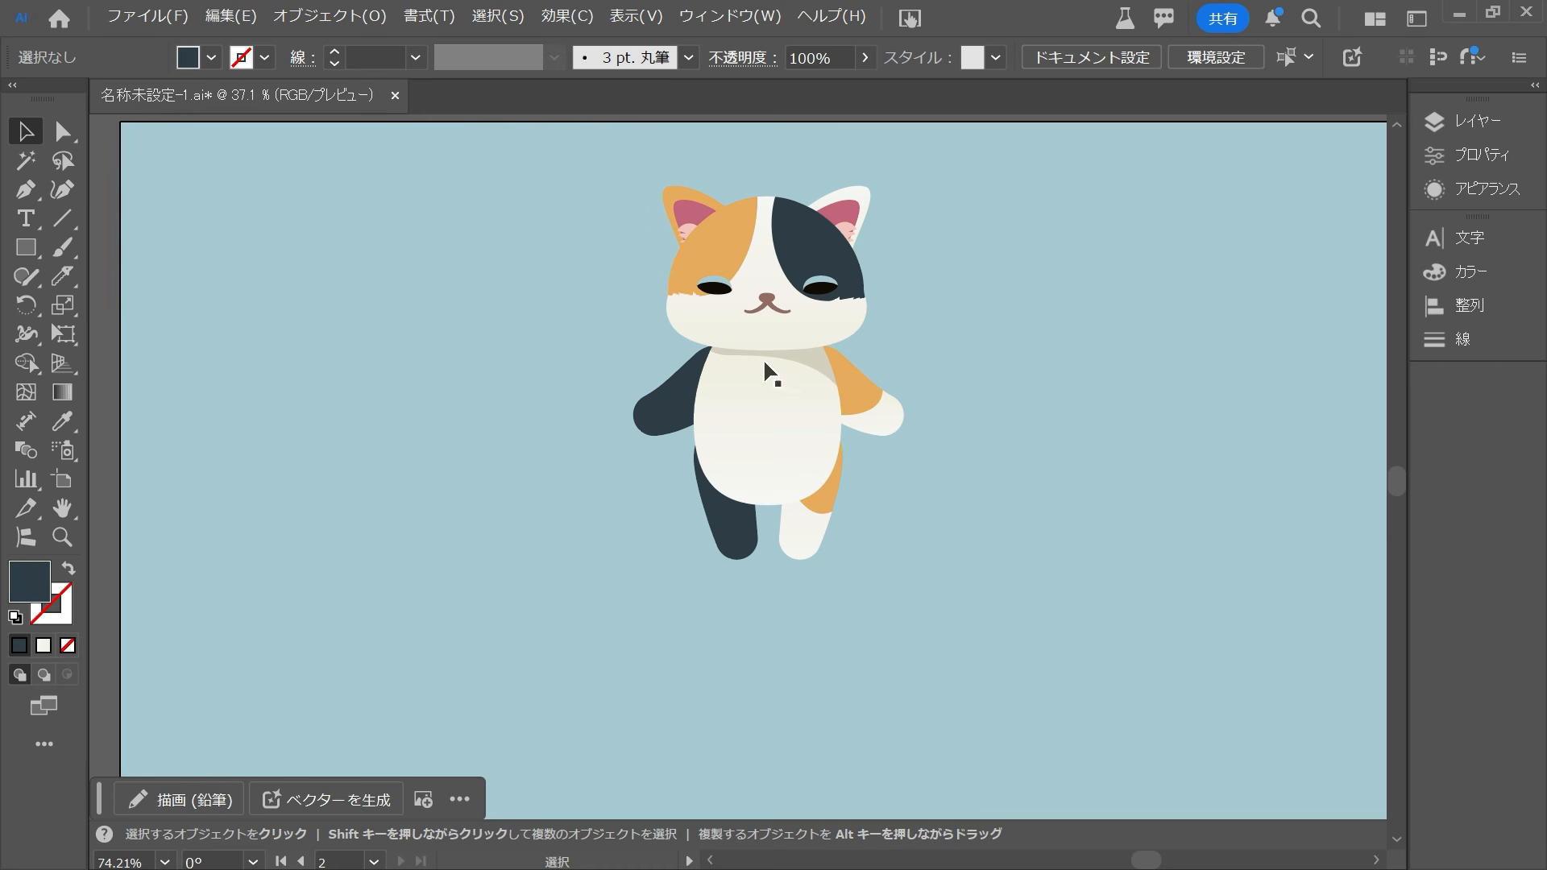
Step: Select the cat group and apply the Turntable feature to generate its rotated views
left_click(740, 334)
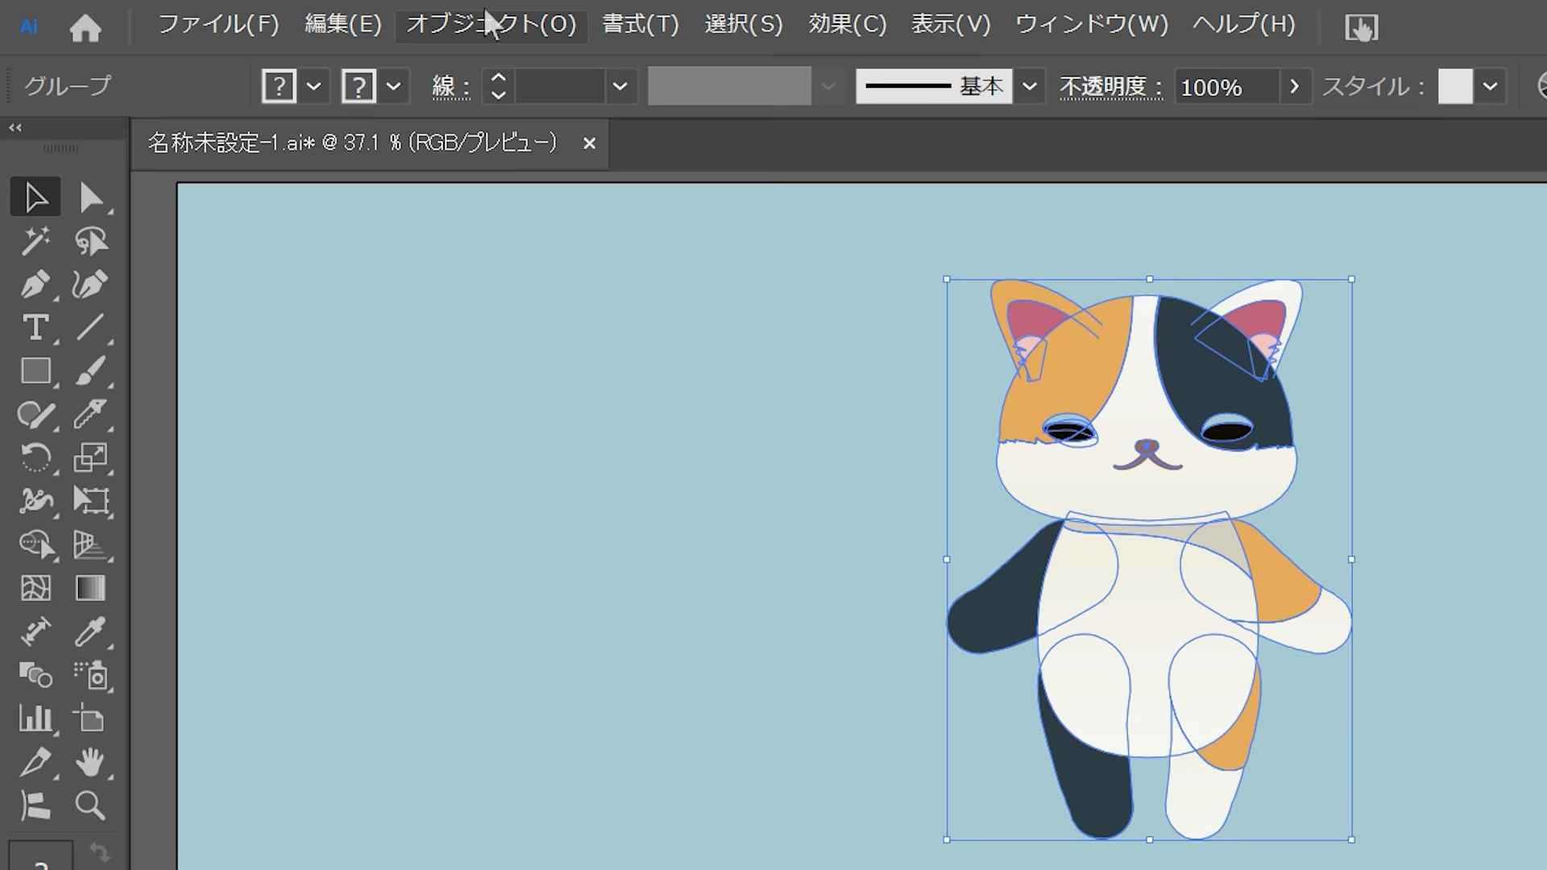
left_click(323, 12)
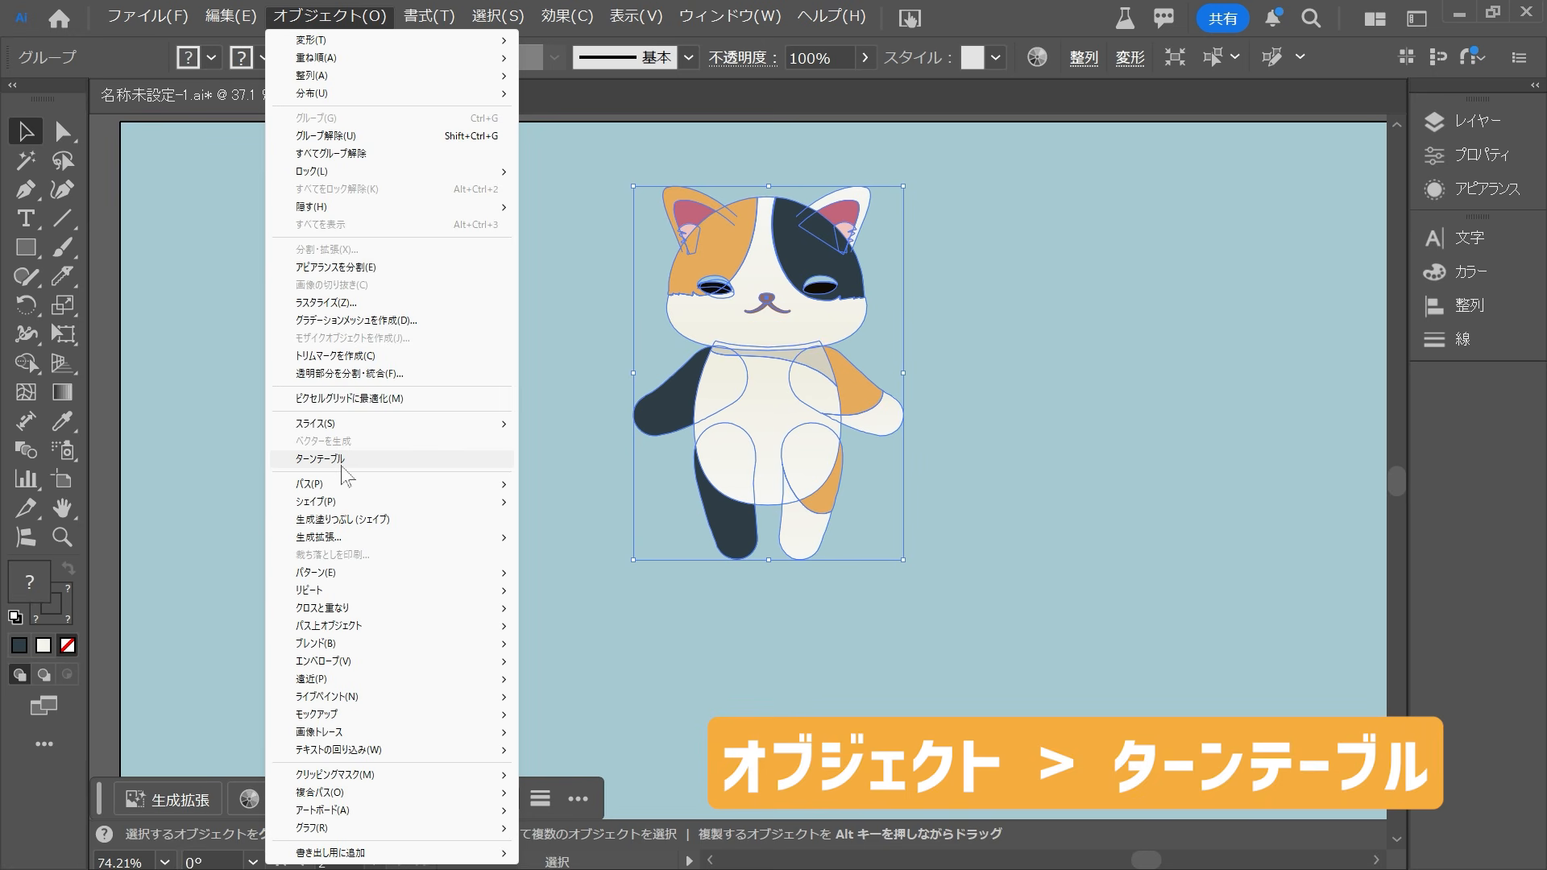
left_click(895, 626)
left_click(1459, 154)
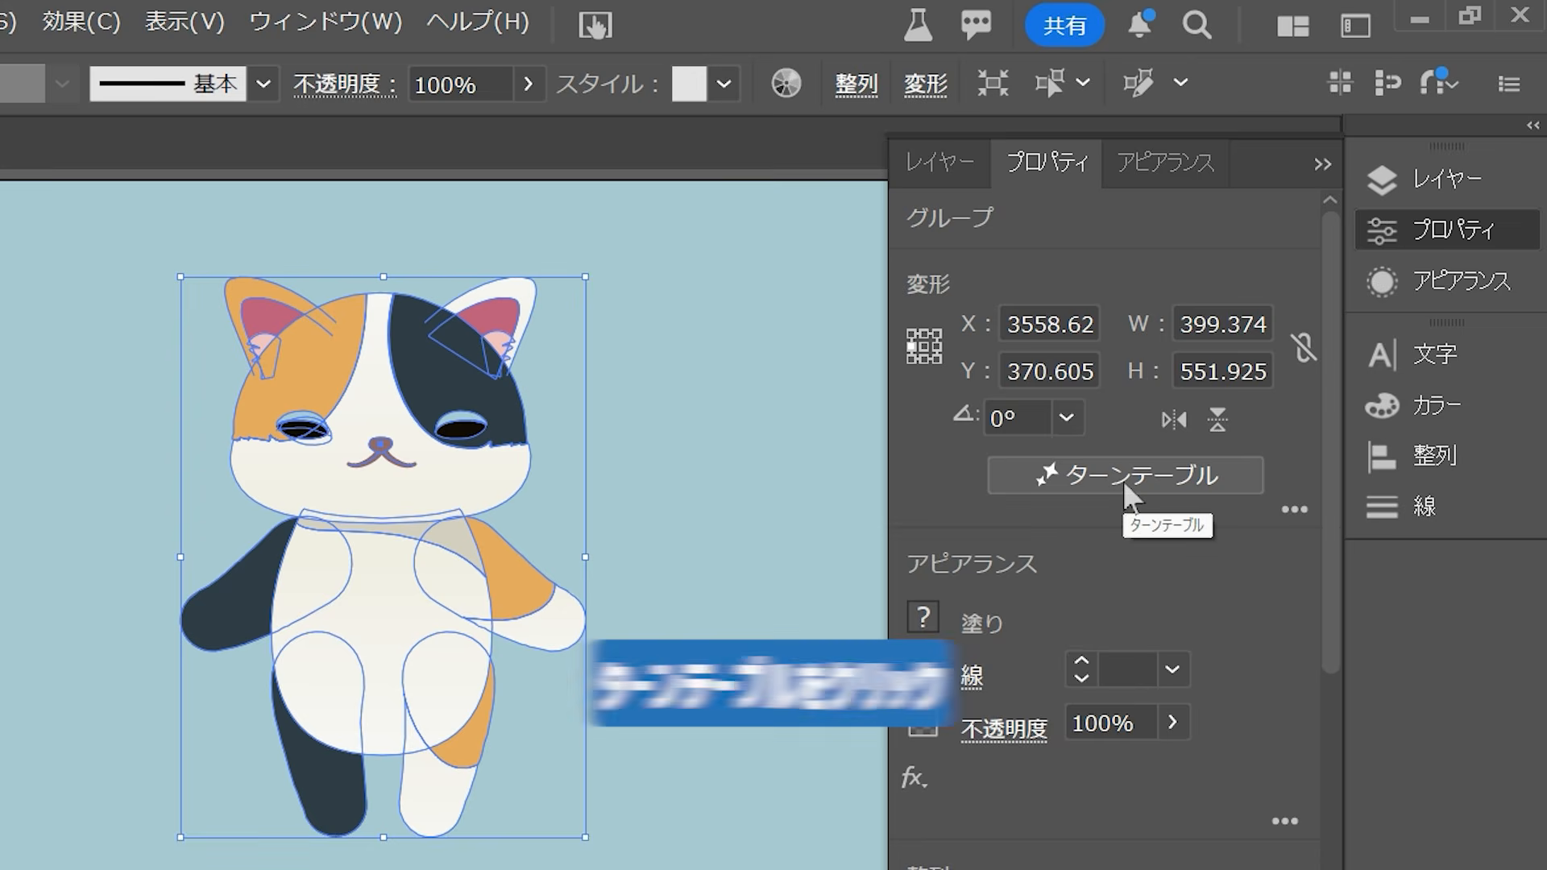
left_click(1125, 487)
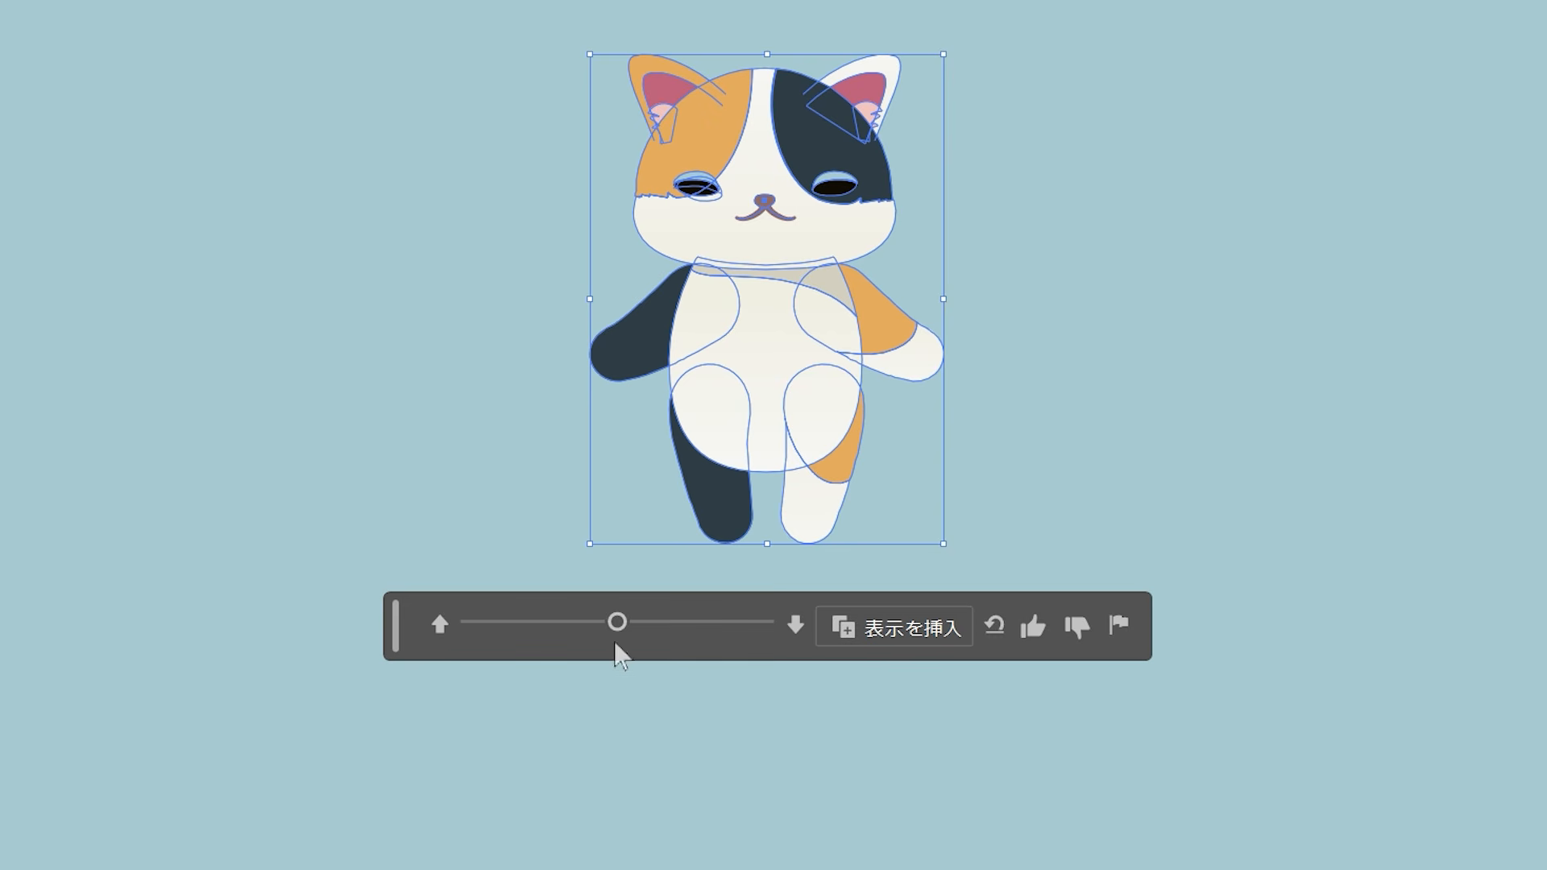
Step: Raise the cat's Turntable elevation to the -45° view and rotate the cat horizontally
left_click_drag(622, 629, 619, 675)
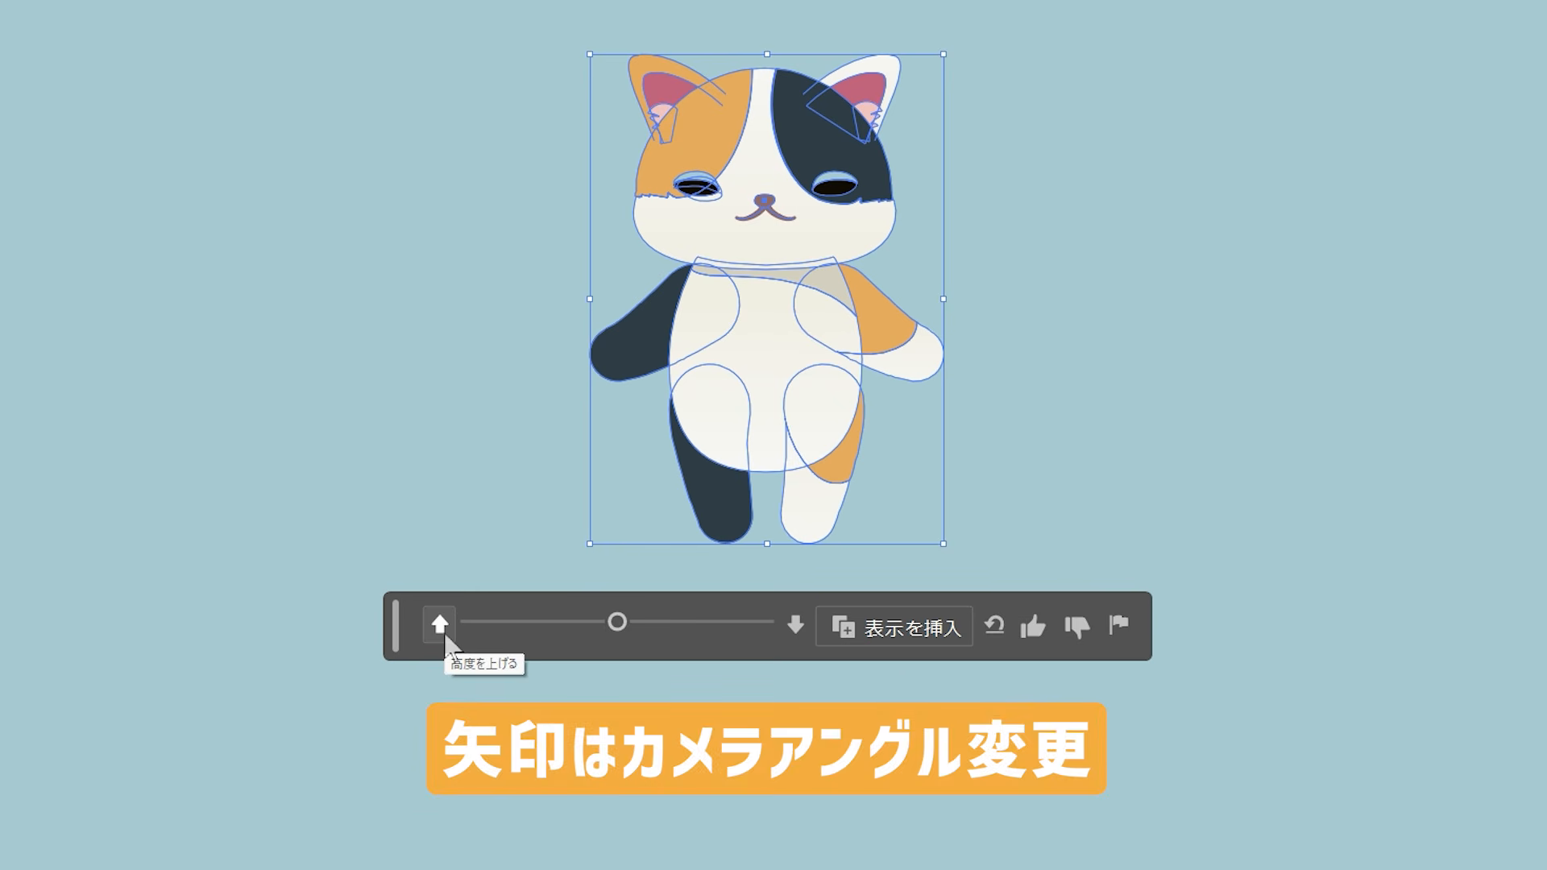
left_click(441, 631)
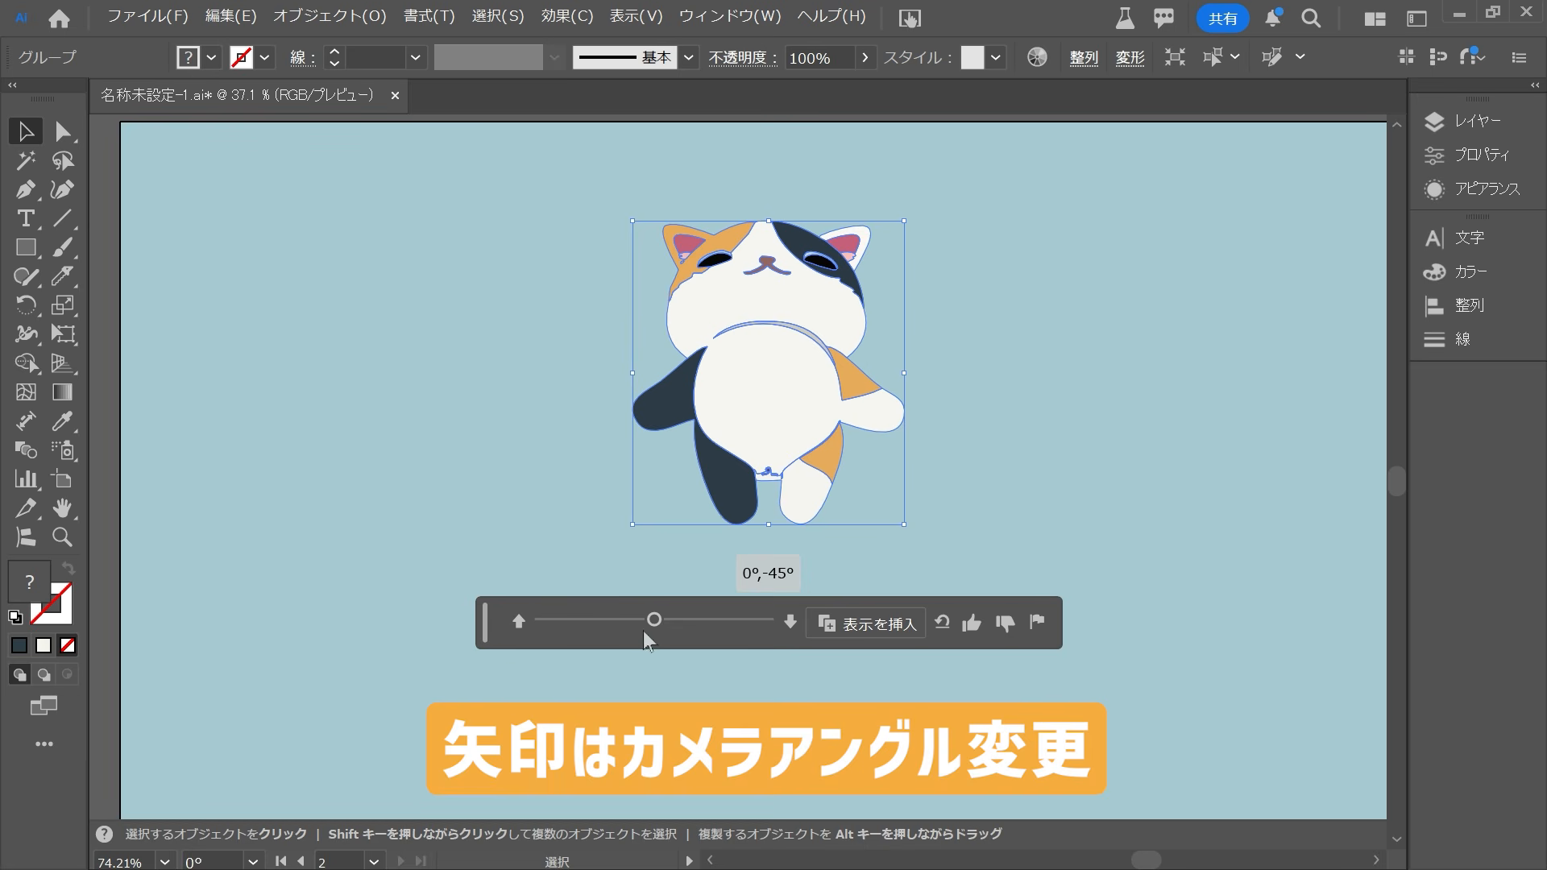
left_click_drag(648, 623, 459, 639)
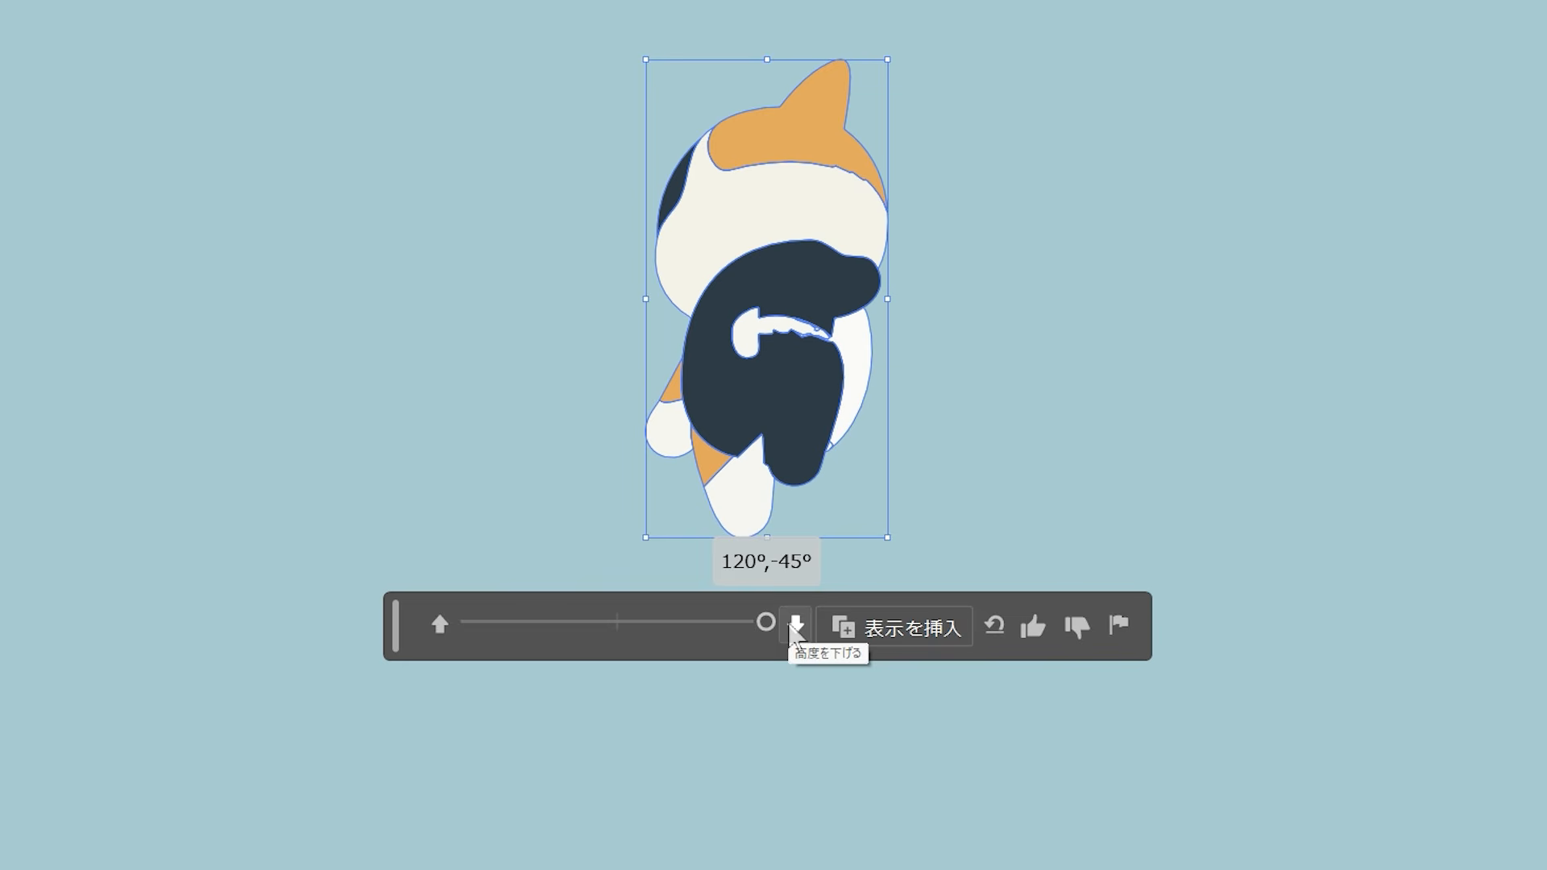
Step: Lower the cat's Turntable elevation to the 45° view and rotate the cat horizontally to 60°
left_click(791, 621)
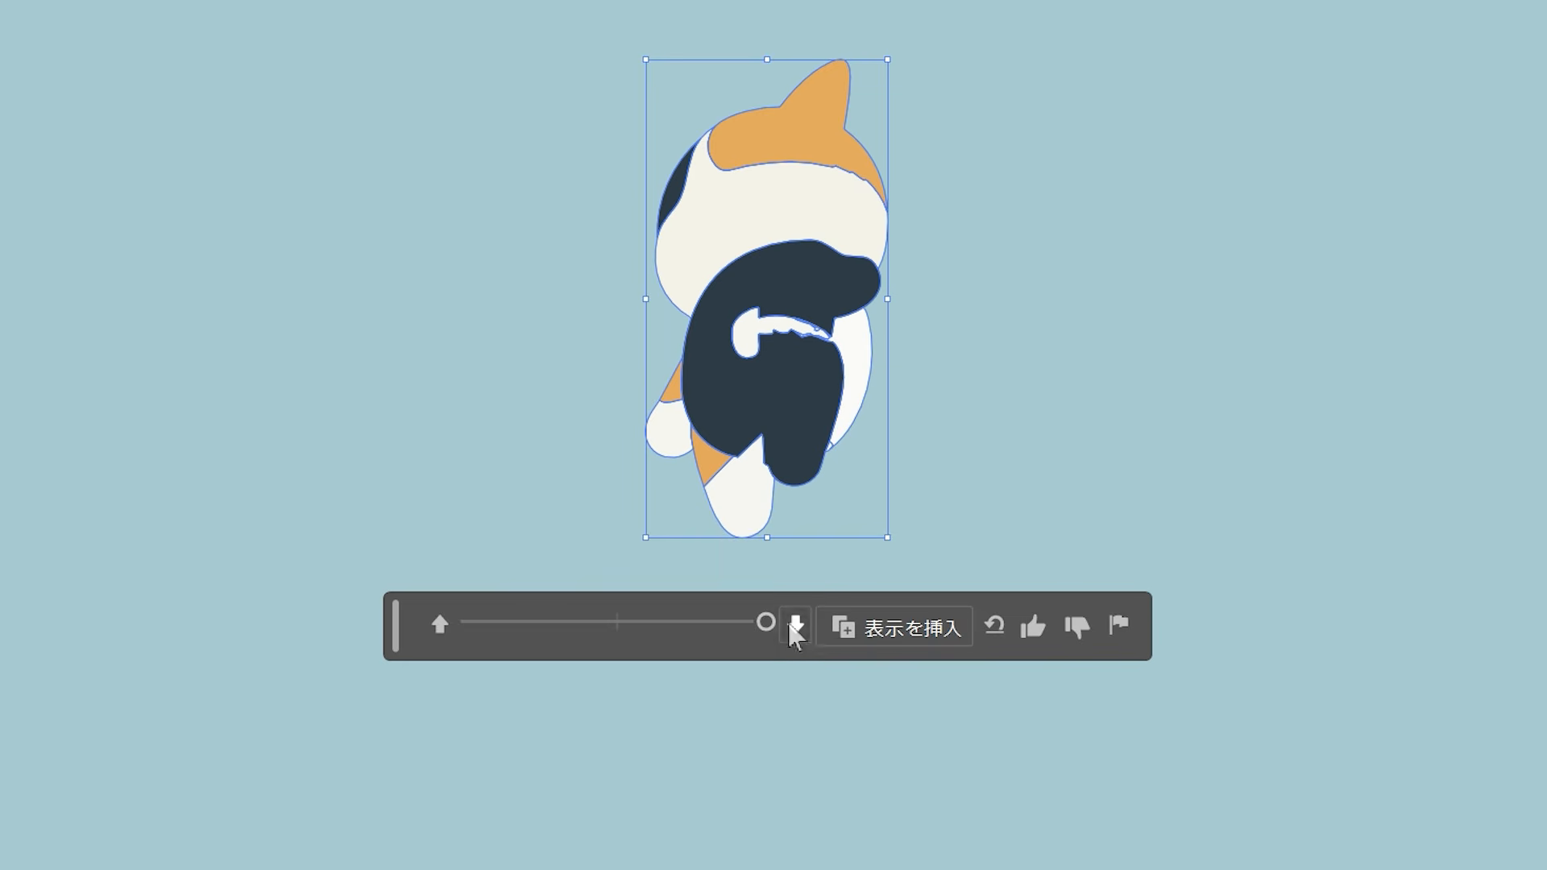
left_click(790, 622)
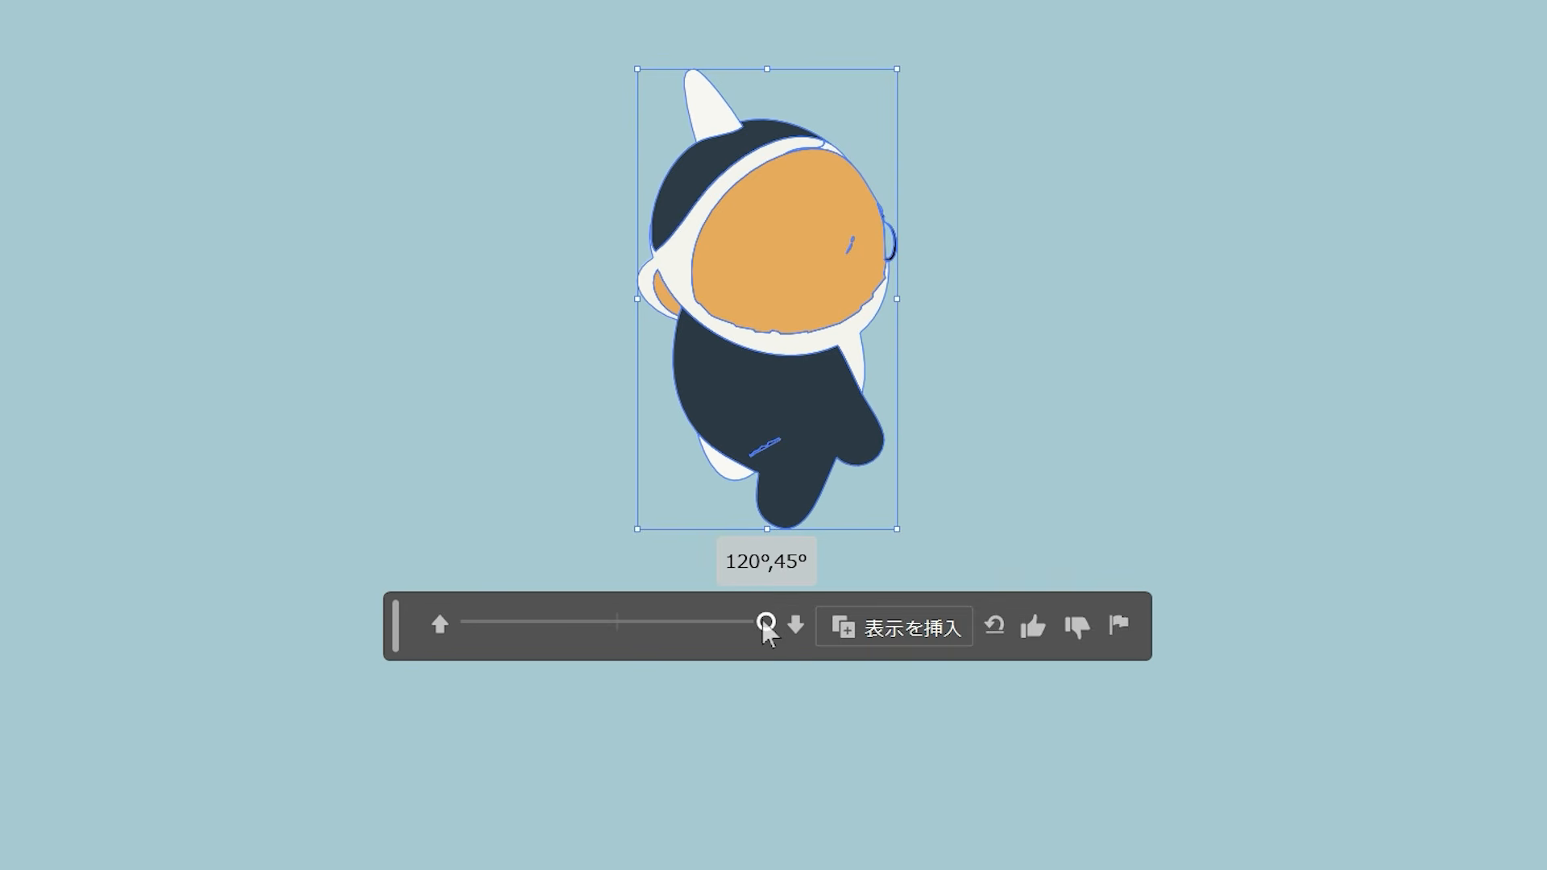
left_click_drag(766, 622, 745, 622)
mouse_move(701, 627)
left_mouse_down()
mouse_move(505, 624)
mouse_move(689, 624)
left_mouse_up()
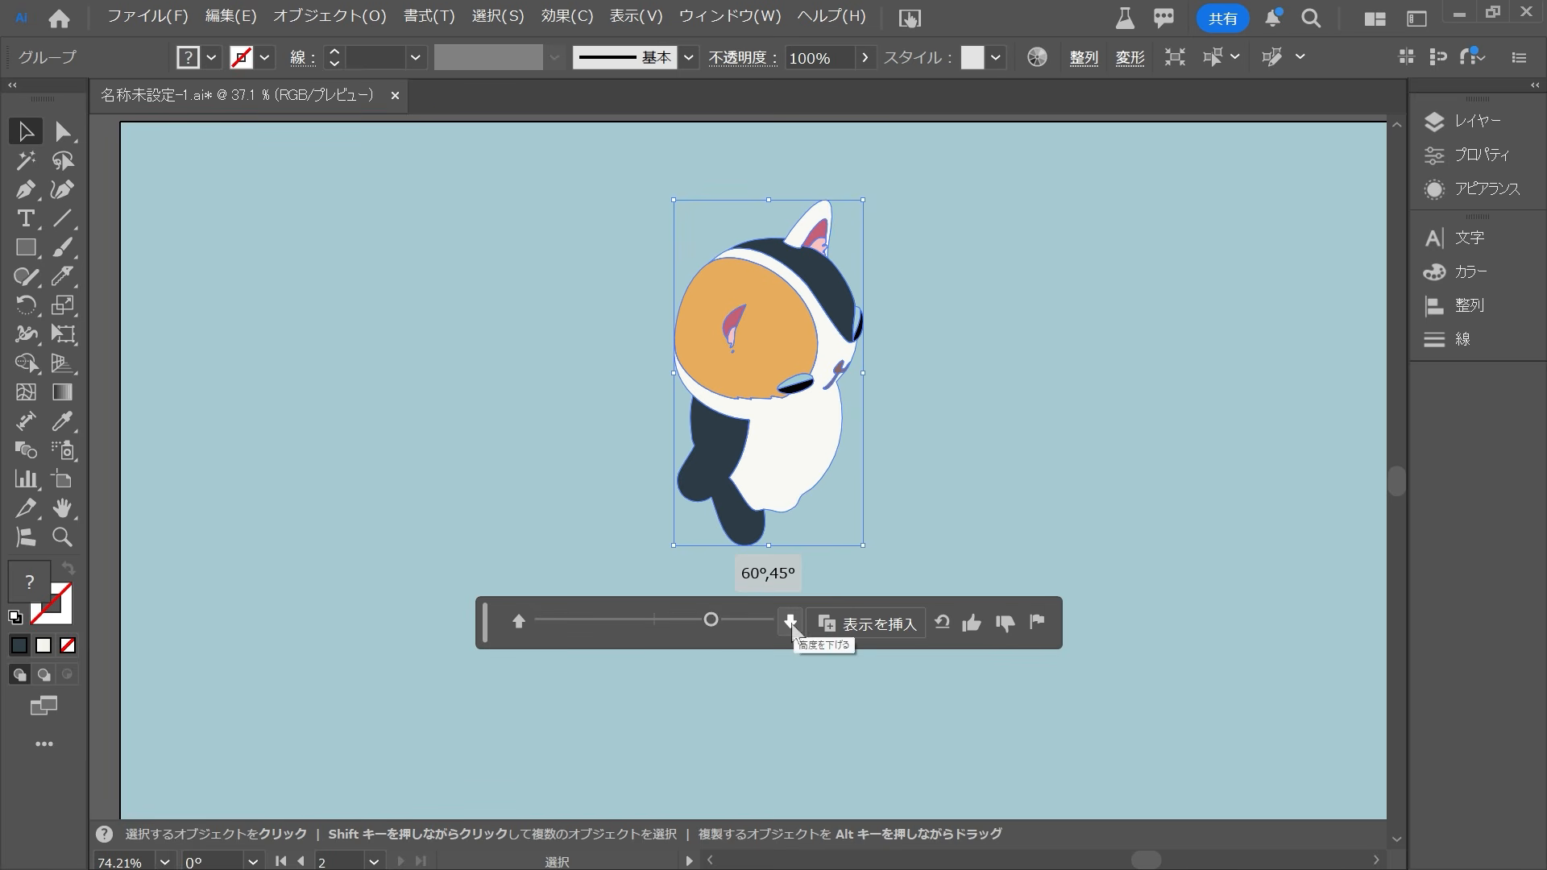
Step: Return the elevation to 0°, rotate the cat to a three-quarter view, and insert that view as a second cat
left_click(519, 624)
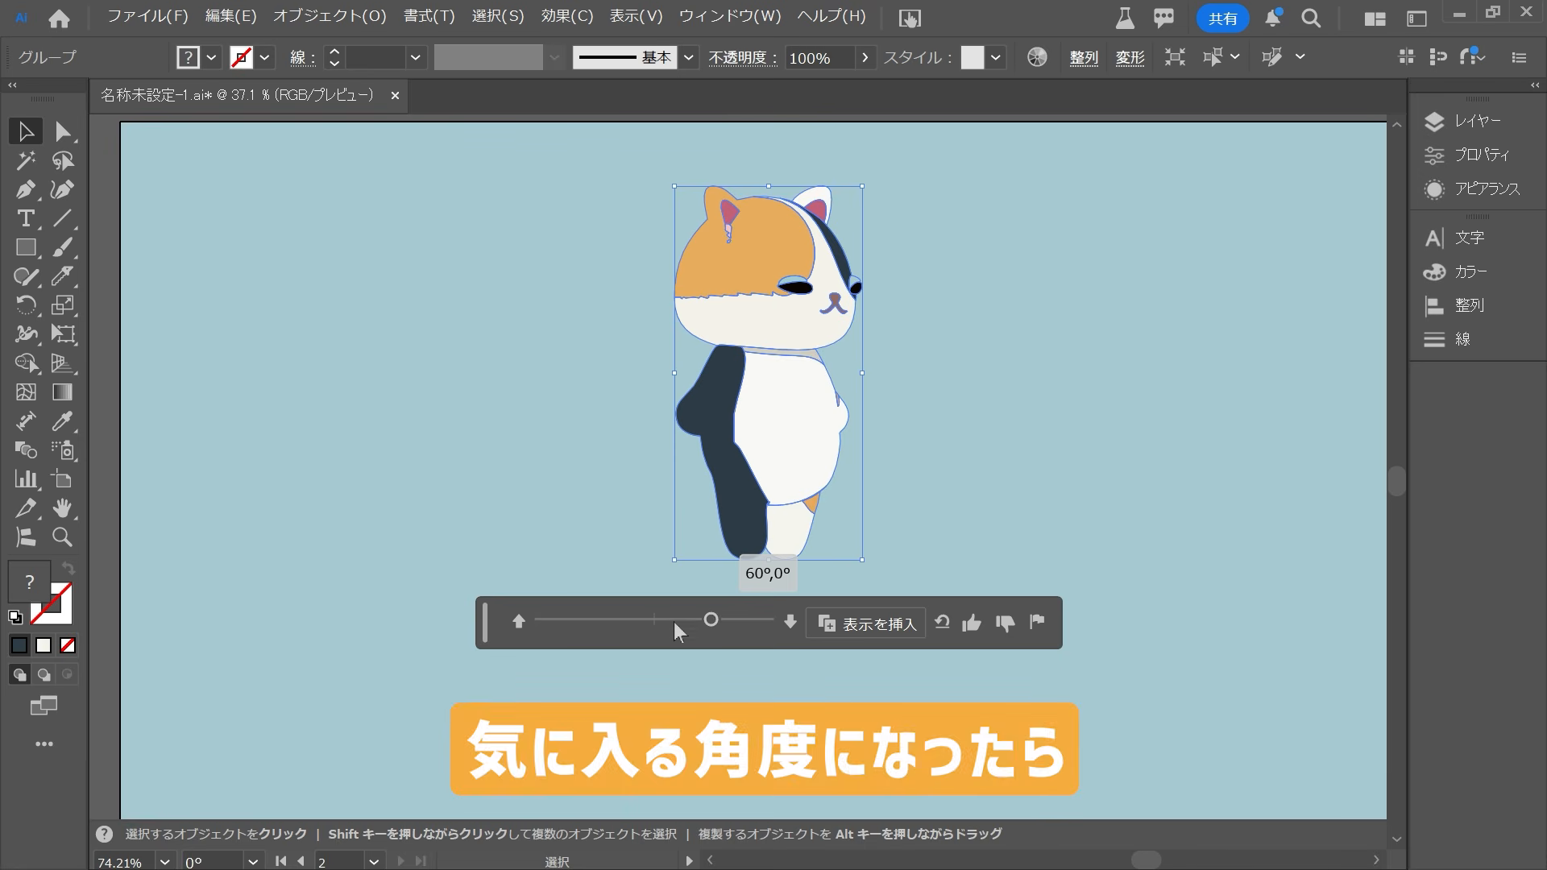
mouse_move(708, 625)
left_mouse_down()
mouse_move(751, 629)
mouse_move(696, 621)
left_mouse_up()
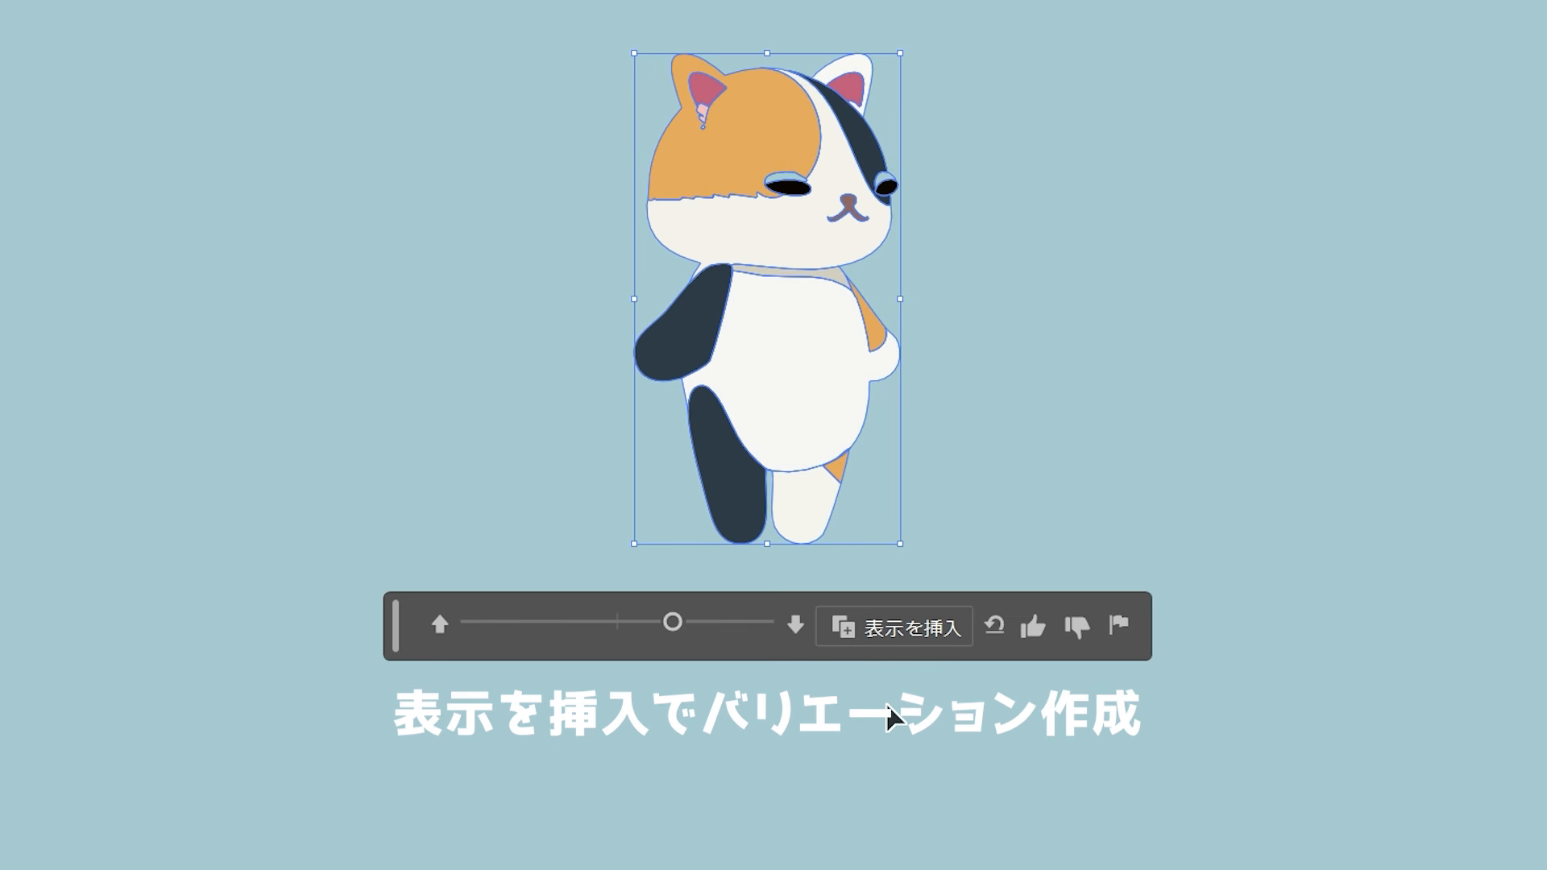
left_click(903, 645)
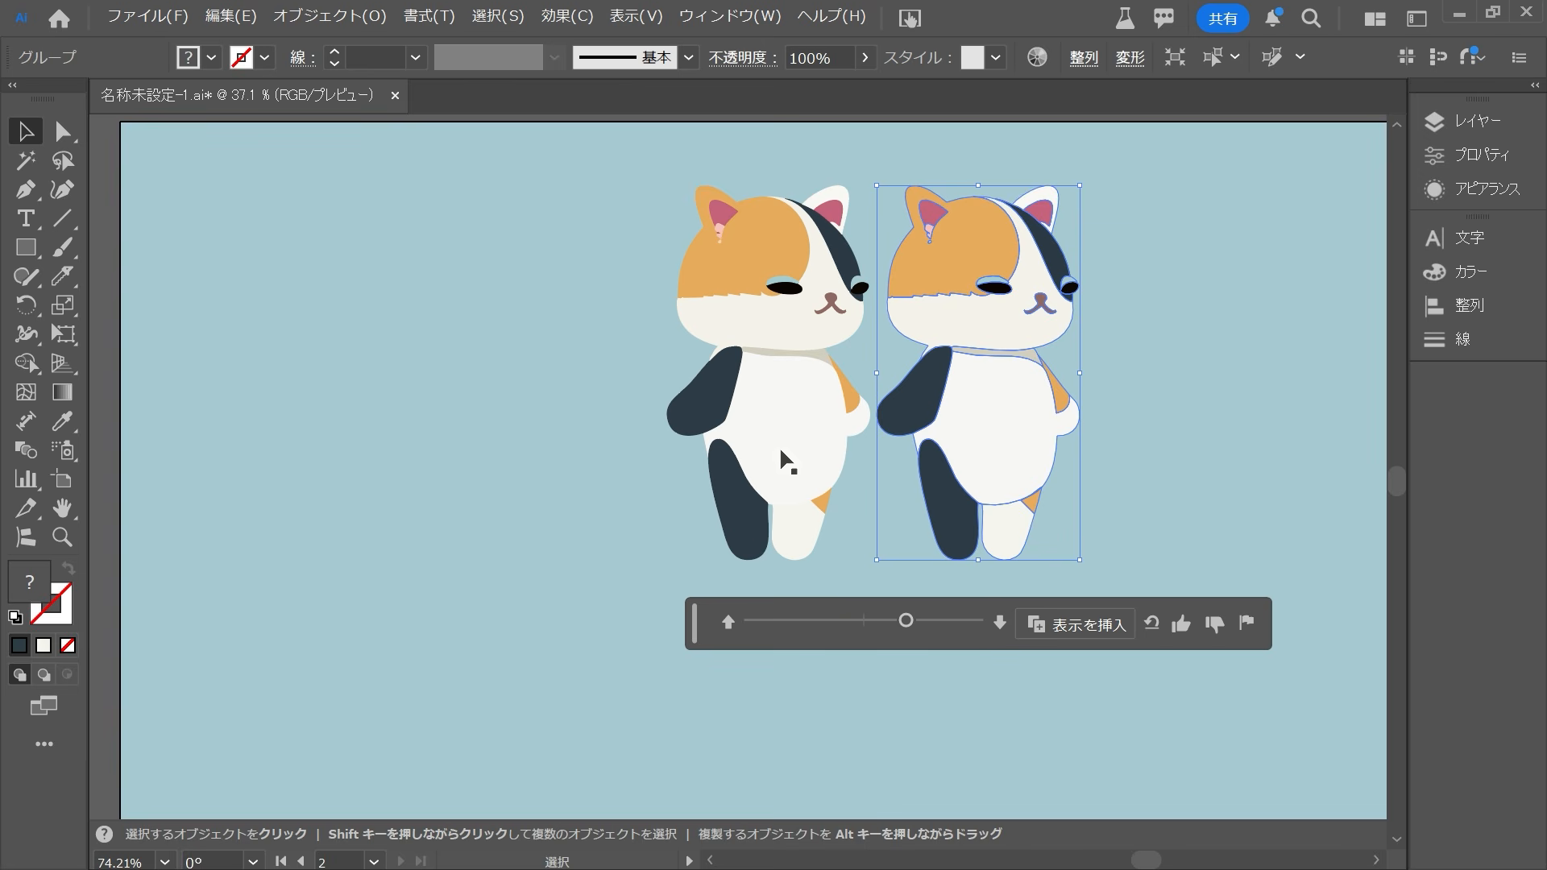
Step: Move one cat to the left side of the artboard and the other cat to the centre
left_click_drag(784, 399, 263, 403)
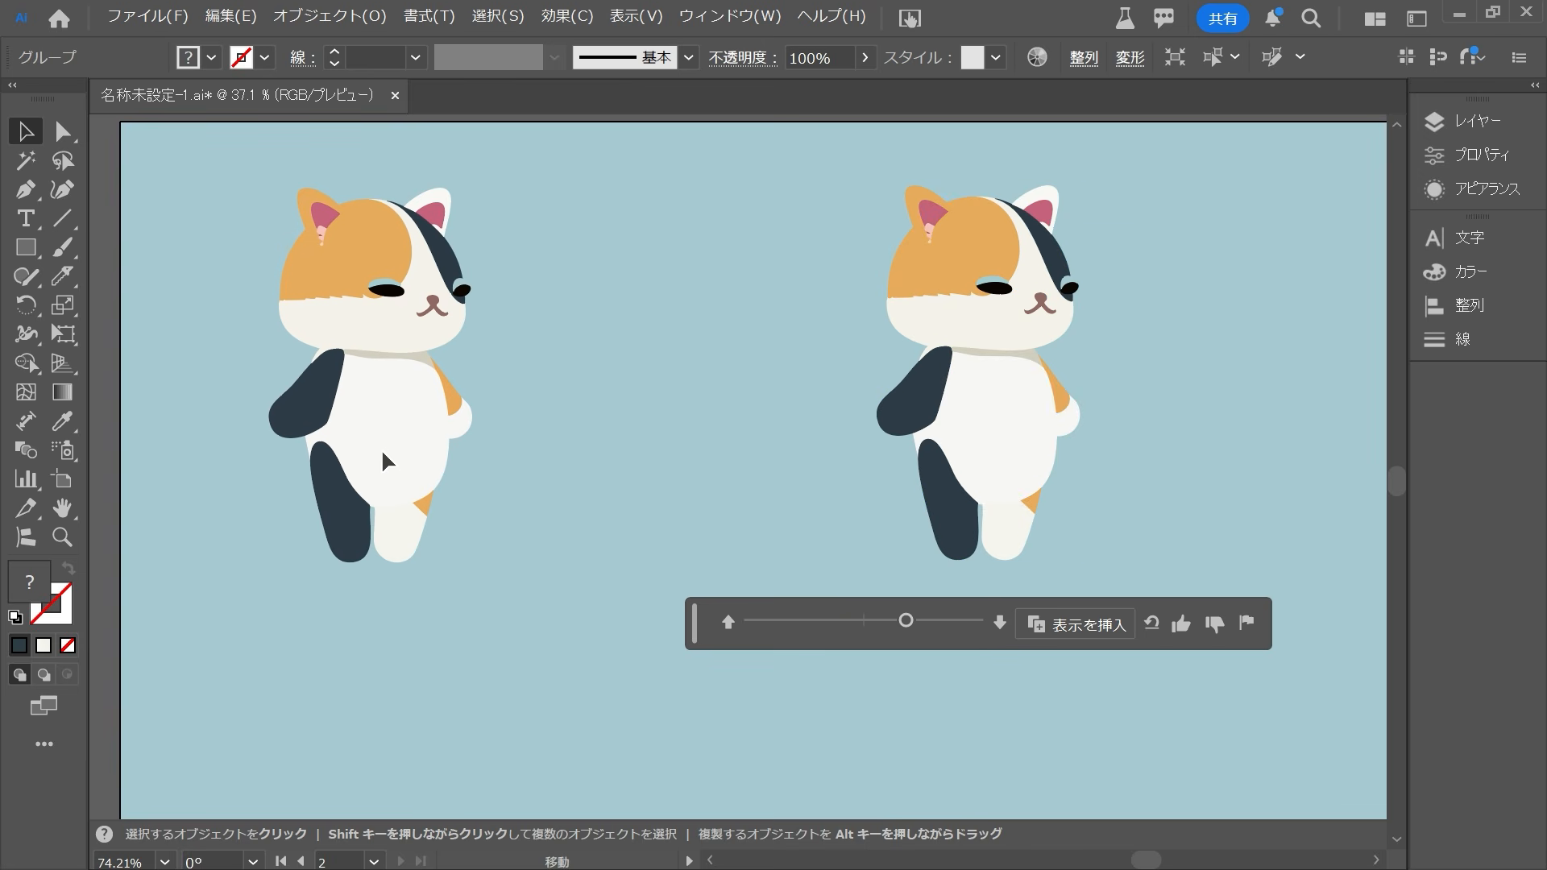
left_click_drag(380, 448, 373, 453)
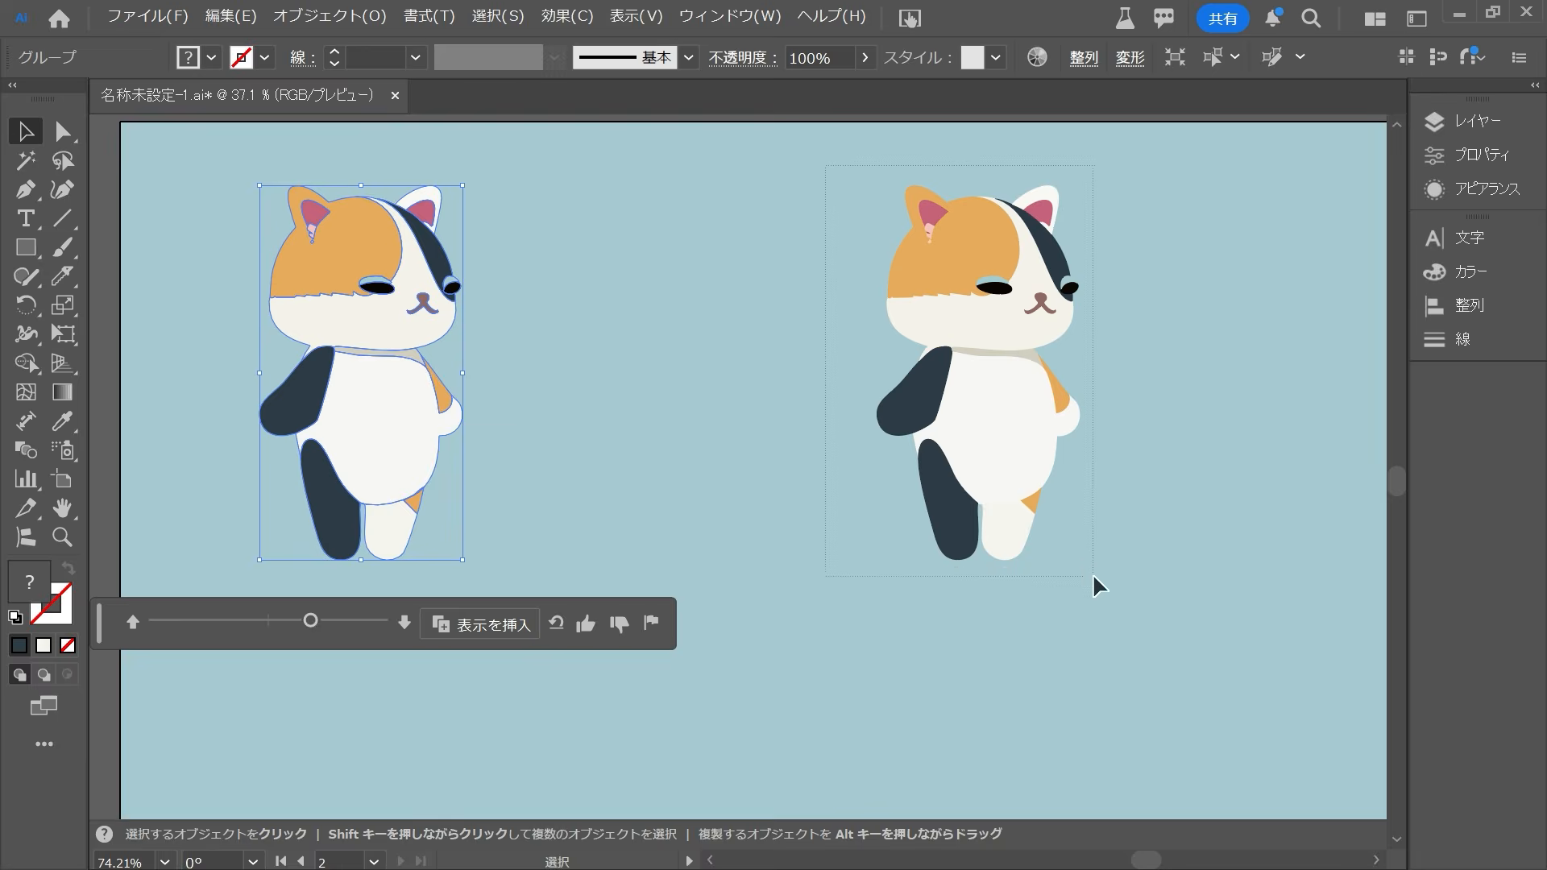
left_click_drag(826, 166, 1092, 576)
left_click_drag(1011, 452, 805, 472)
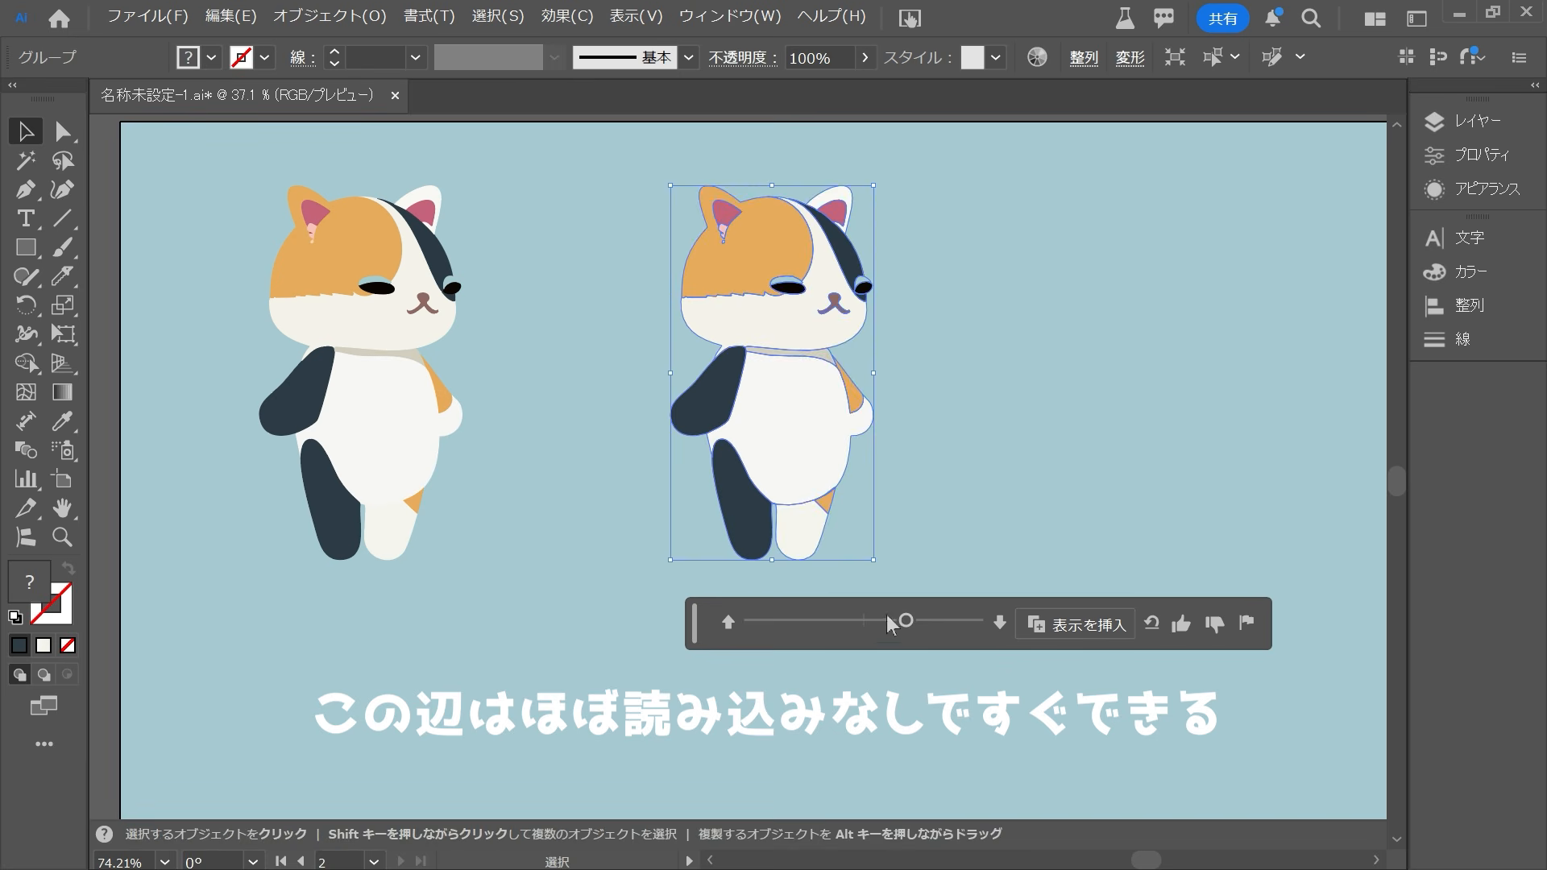
Step: Insert a copy of the middle cat turned to -45° and return the middle cat to its front view
left_click_drag(905, 621, 827, 626)
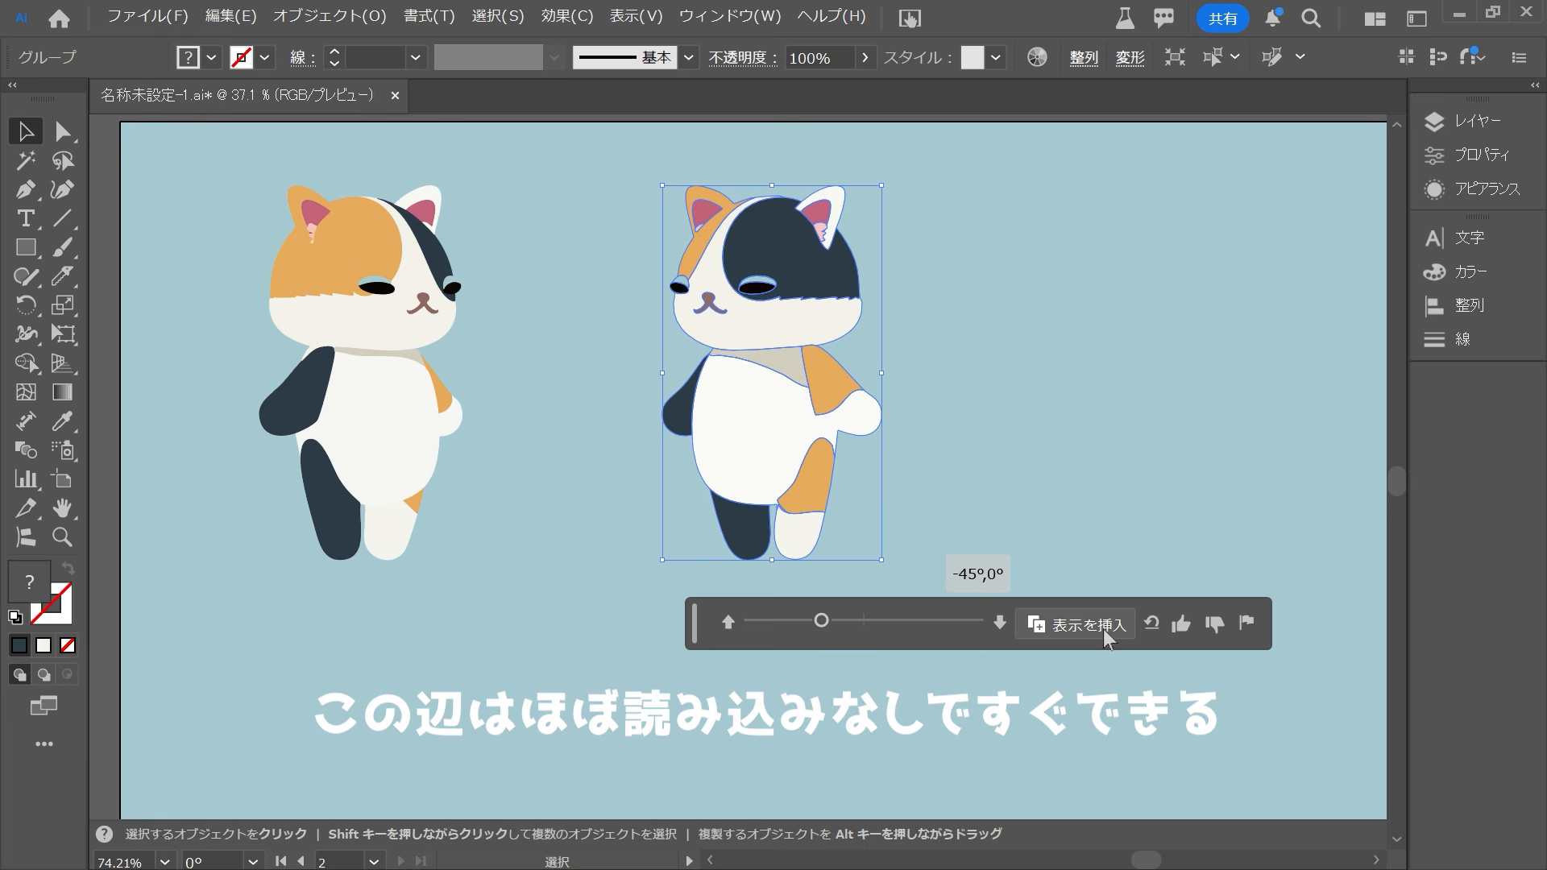
left_click(1104, 630)
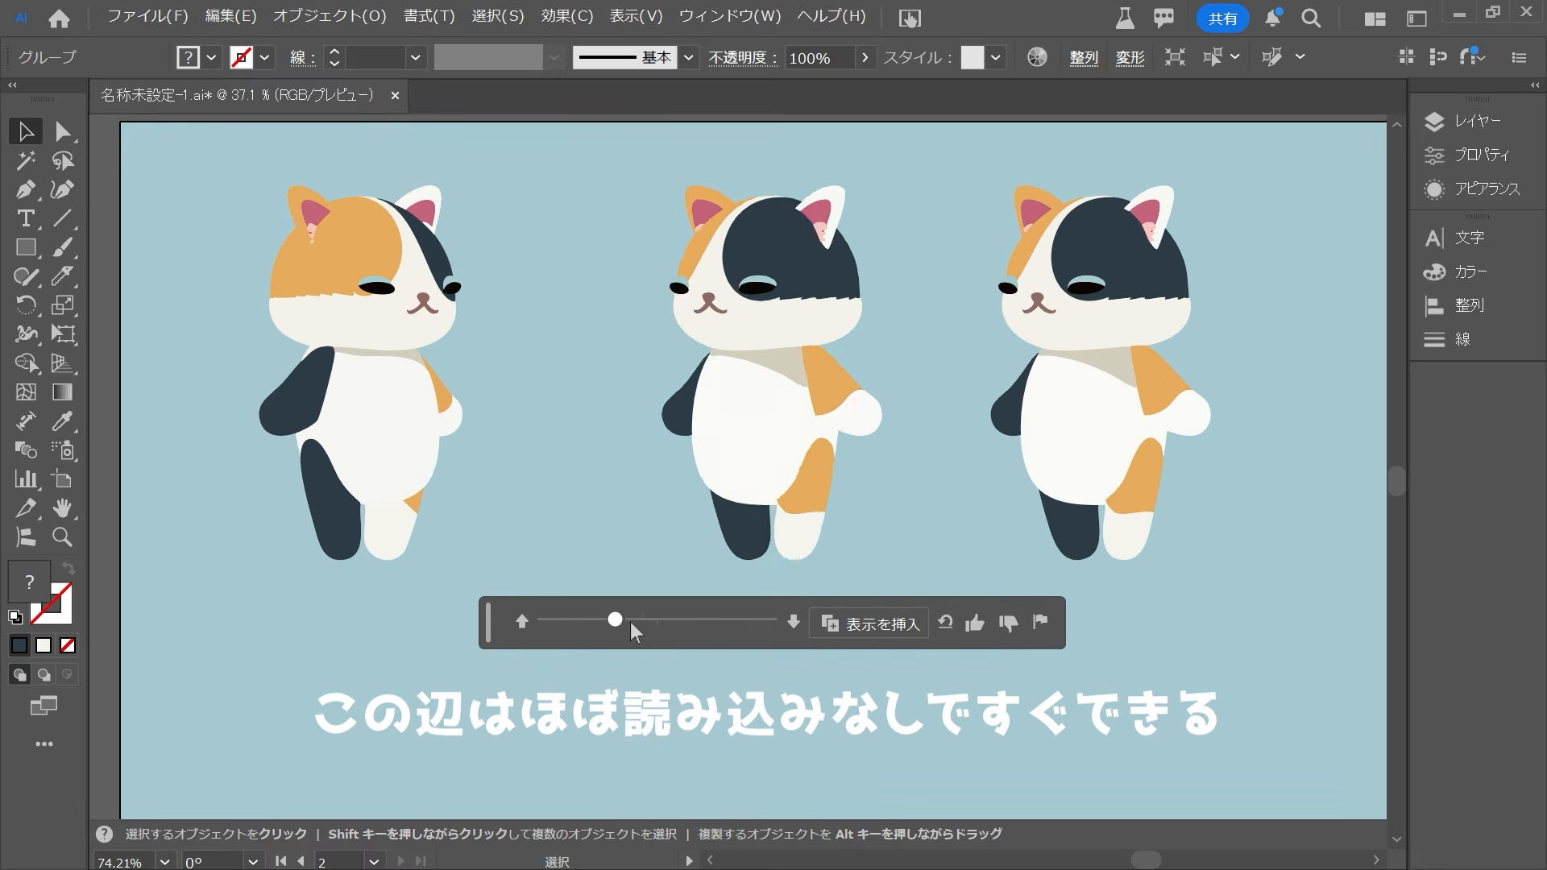
left_click_drag(635, 633, 658, 627)
left_click(1058, 717)
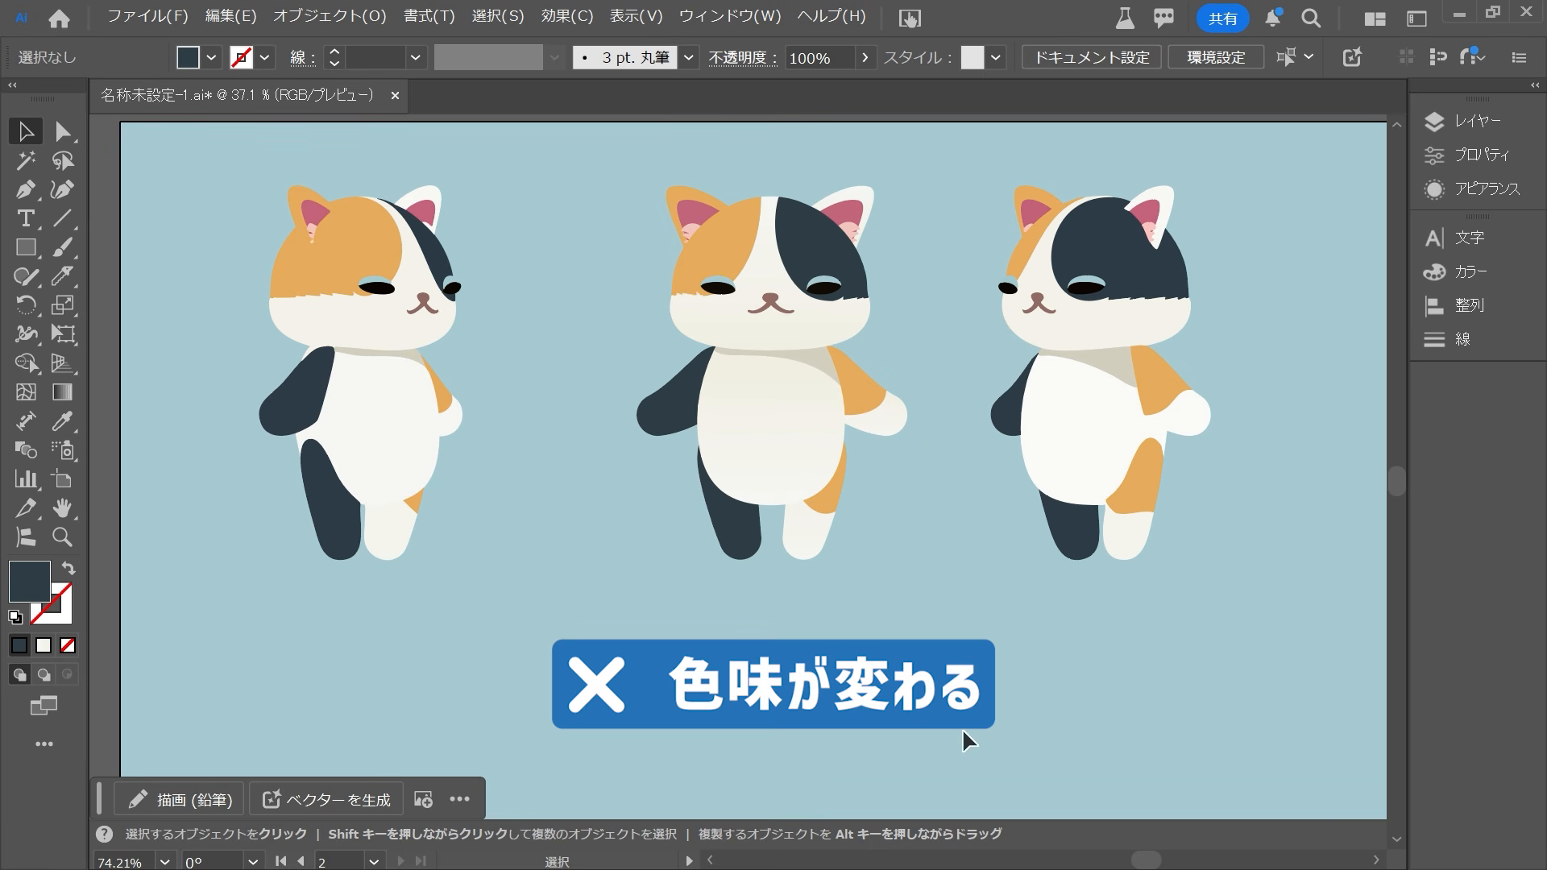
Step: Overlay the beige hand shape on the right cat's white belly to compare the colours, and restore the three-cat view
left_click_drag(889, 431, 1219, 425)
left_click_drag(1068, 446, 988, 502)
left_click_drag(735, 329, 603, 770)
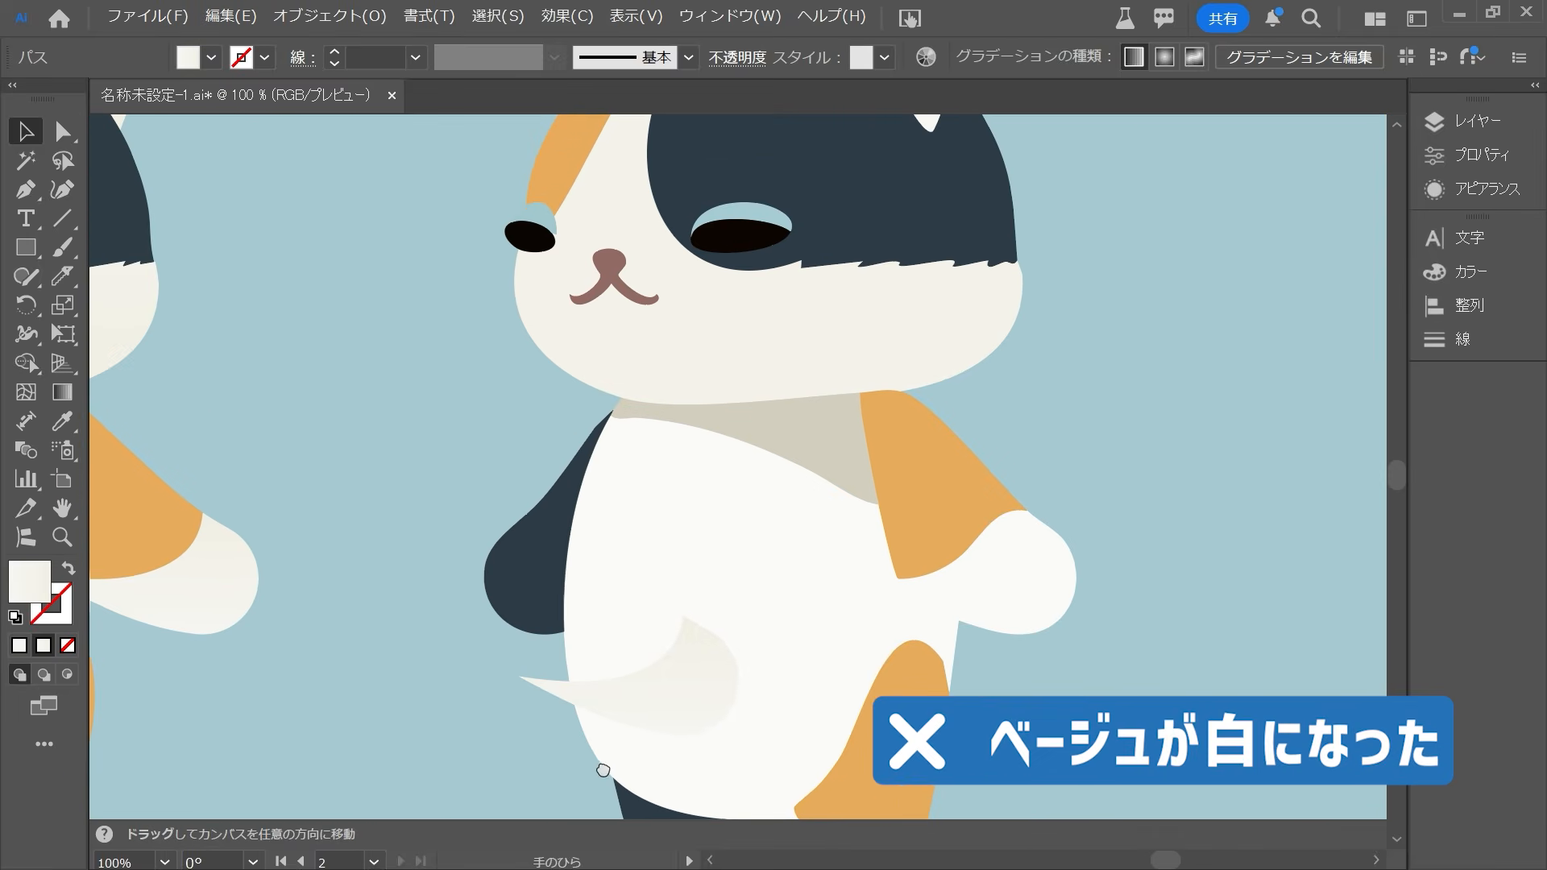
scroll(635, 729, "down", 1)
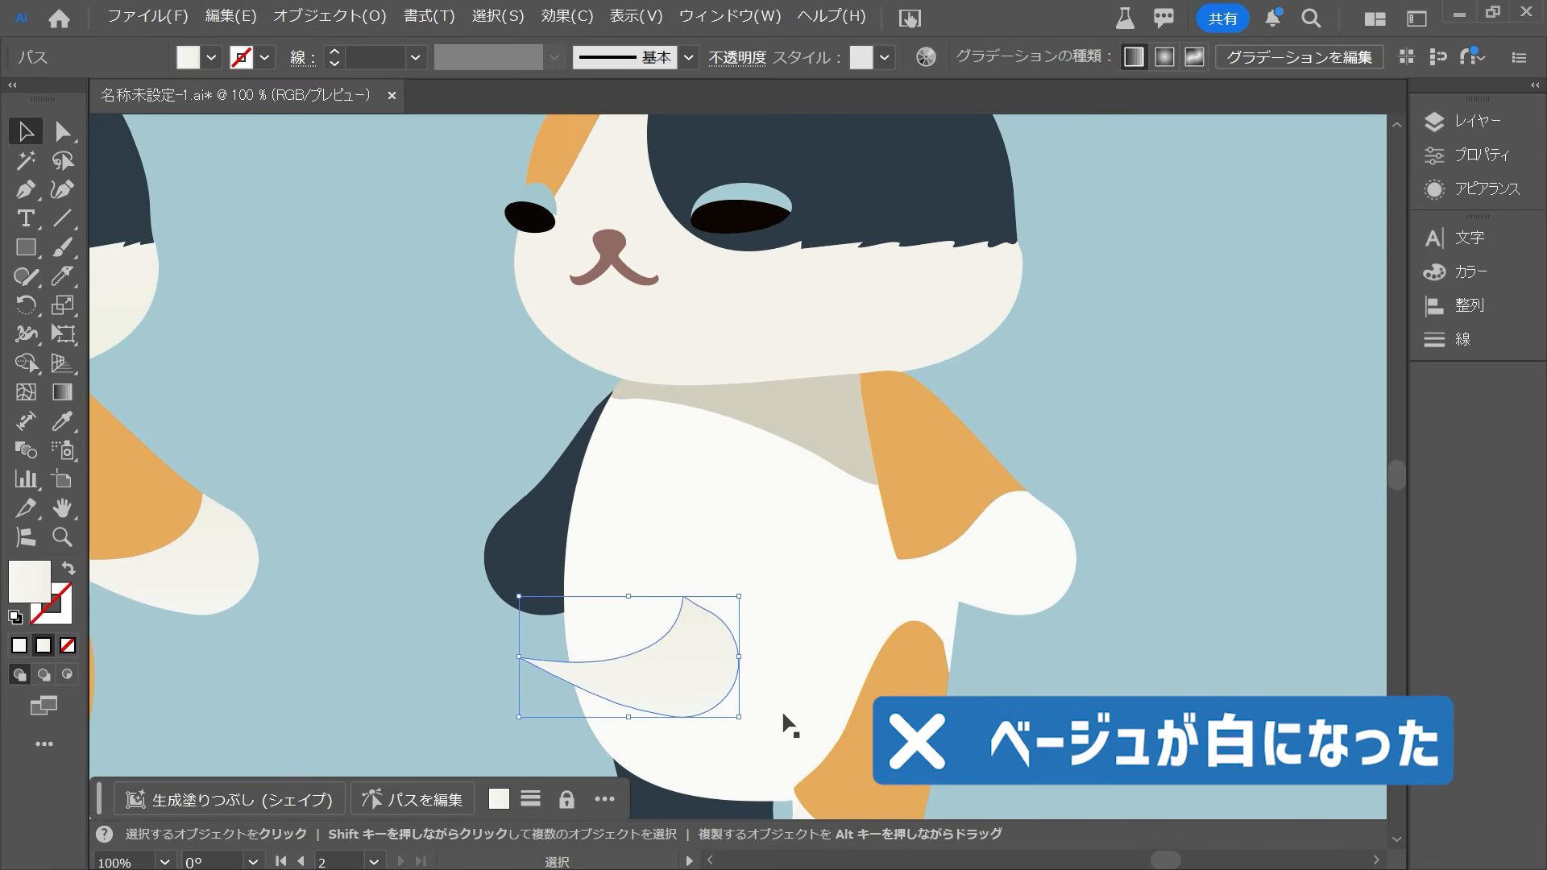
scroll(827, 708, "down", 1)
left_click_drag(1044, 728, 1128, 602)
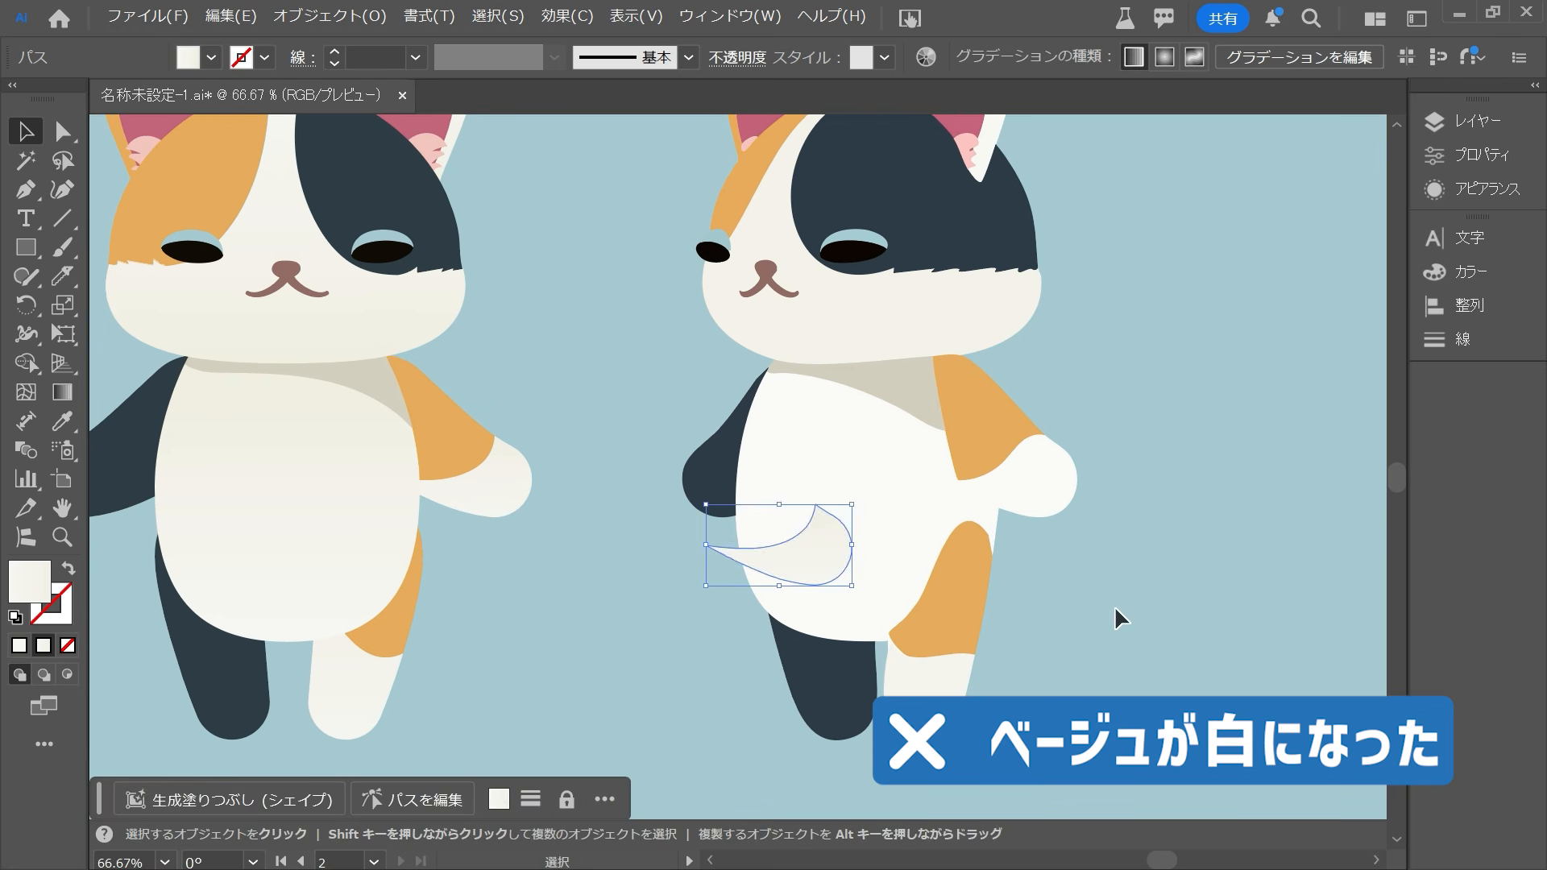
left_click(1114, 607)
left_click_drag(813, 572, 753, 551)
key("ctrl+0")
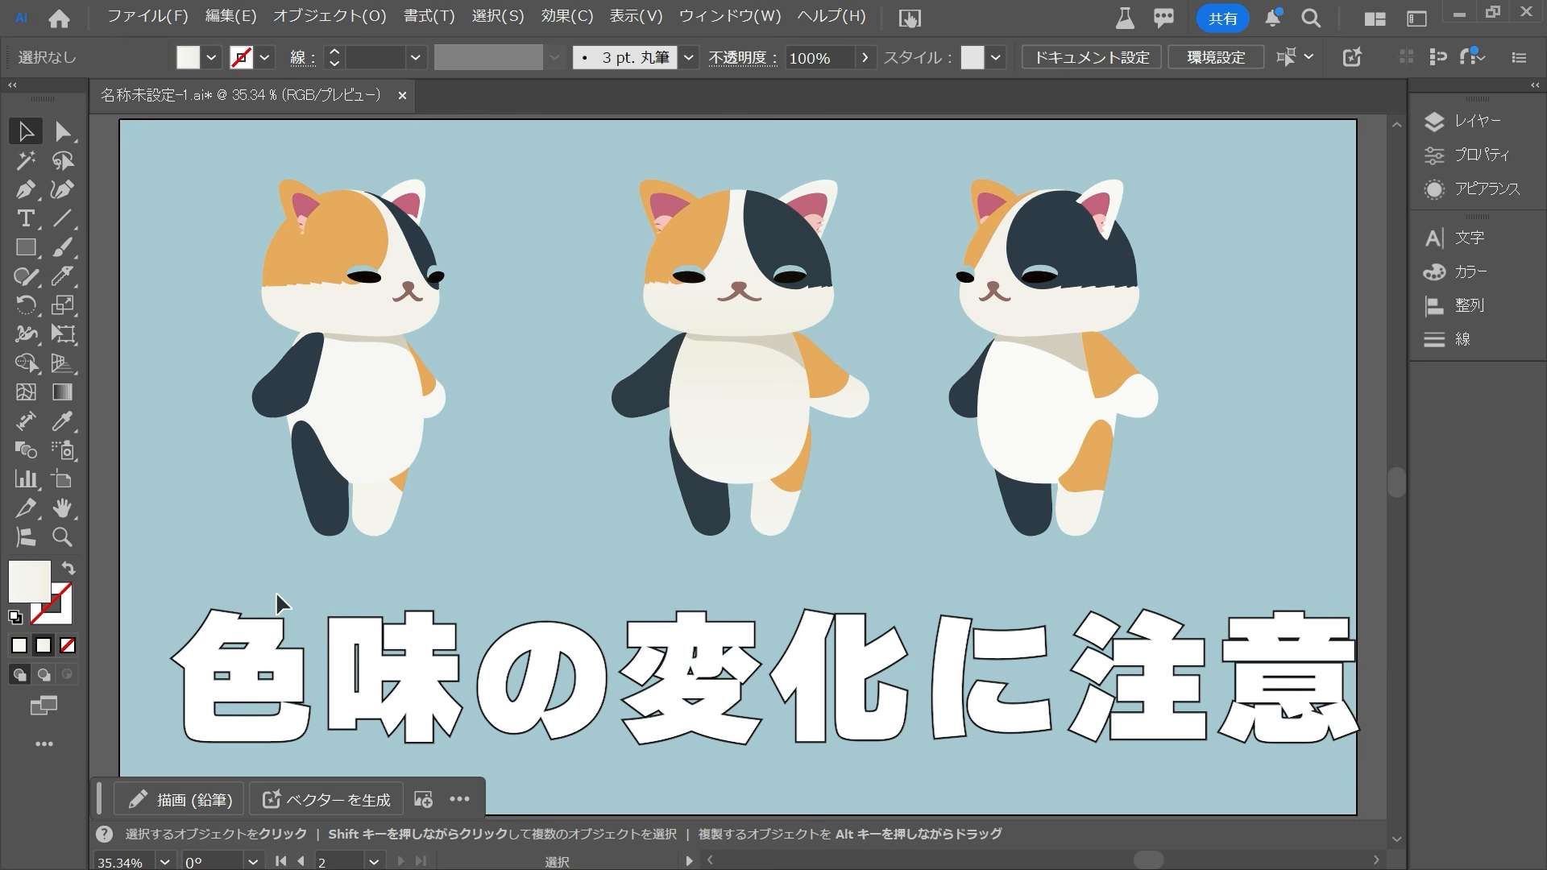
Step: Apply Turntable to the left cat and rotate it horizontally past 105° so its back faces the viewer
left_click(354, 483)
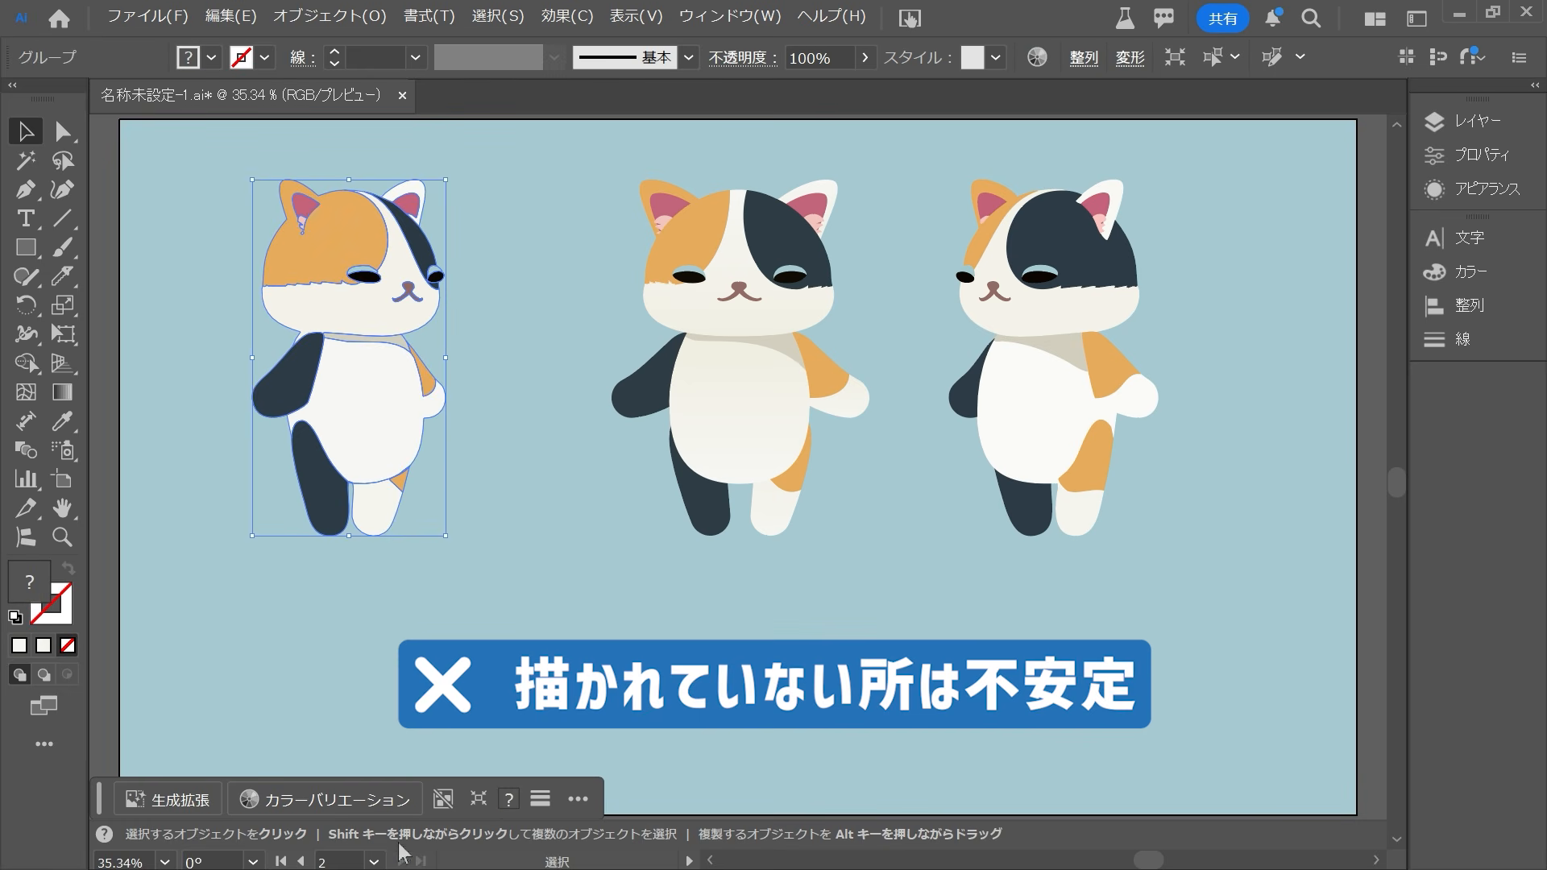
left_click(1504, 157)
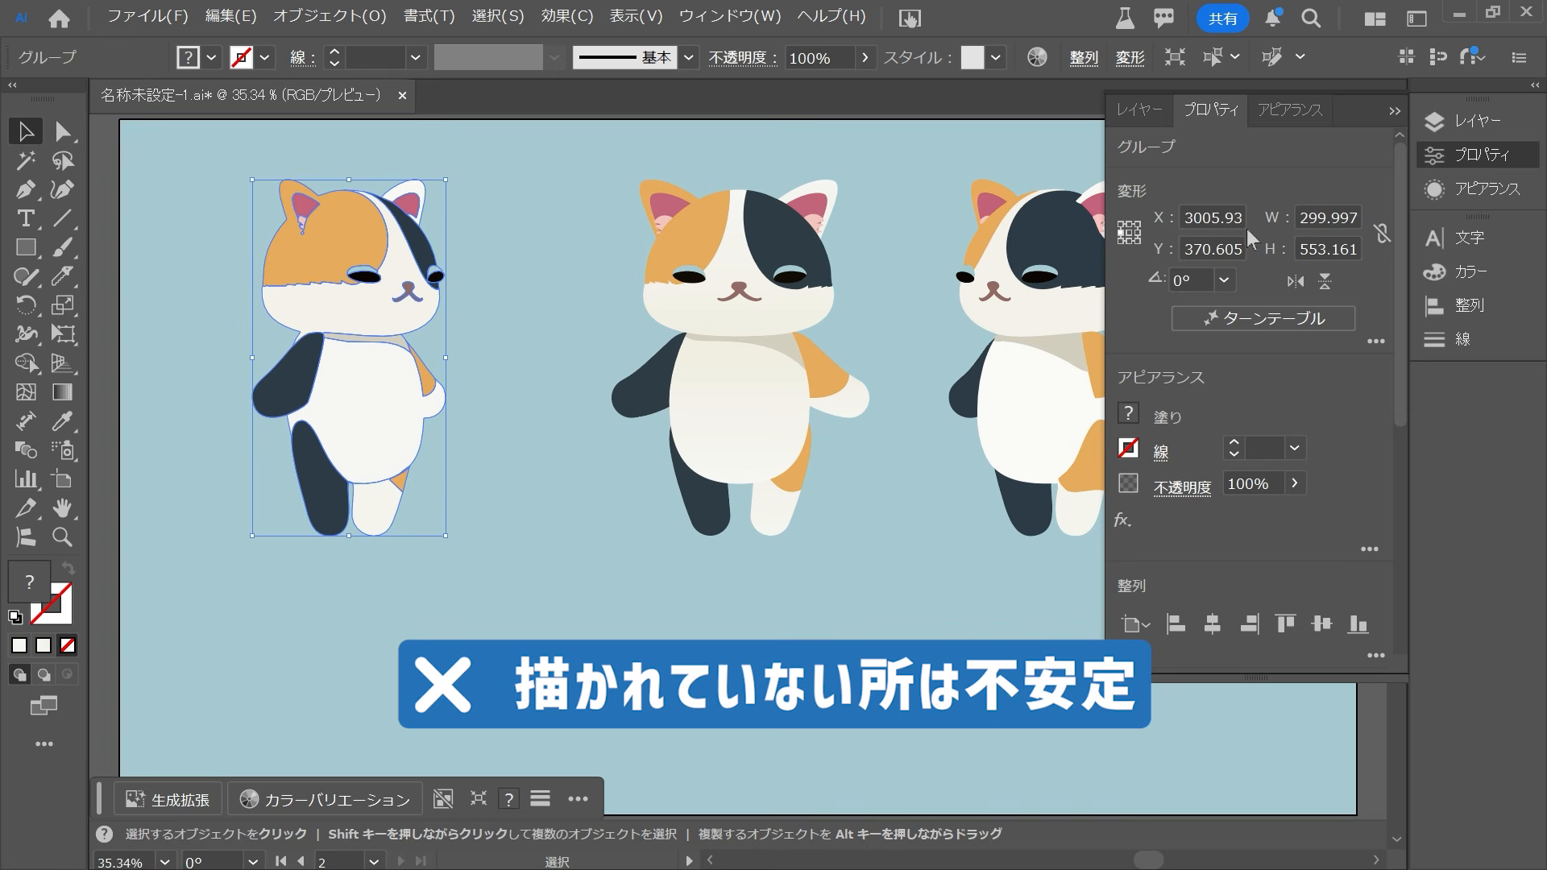
left_click(1263, 319)
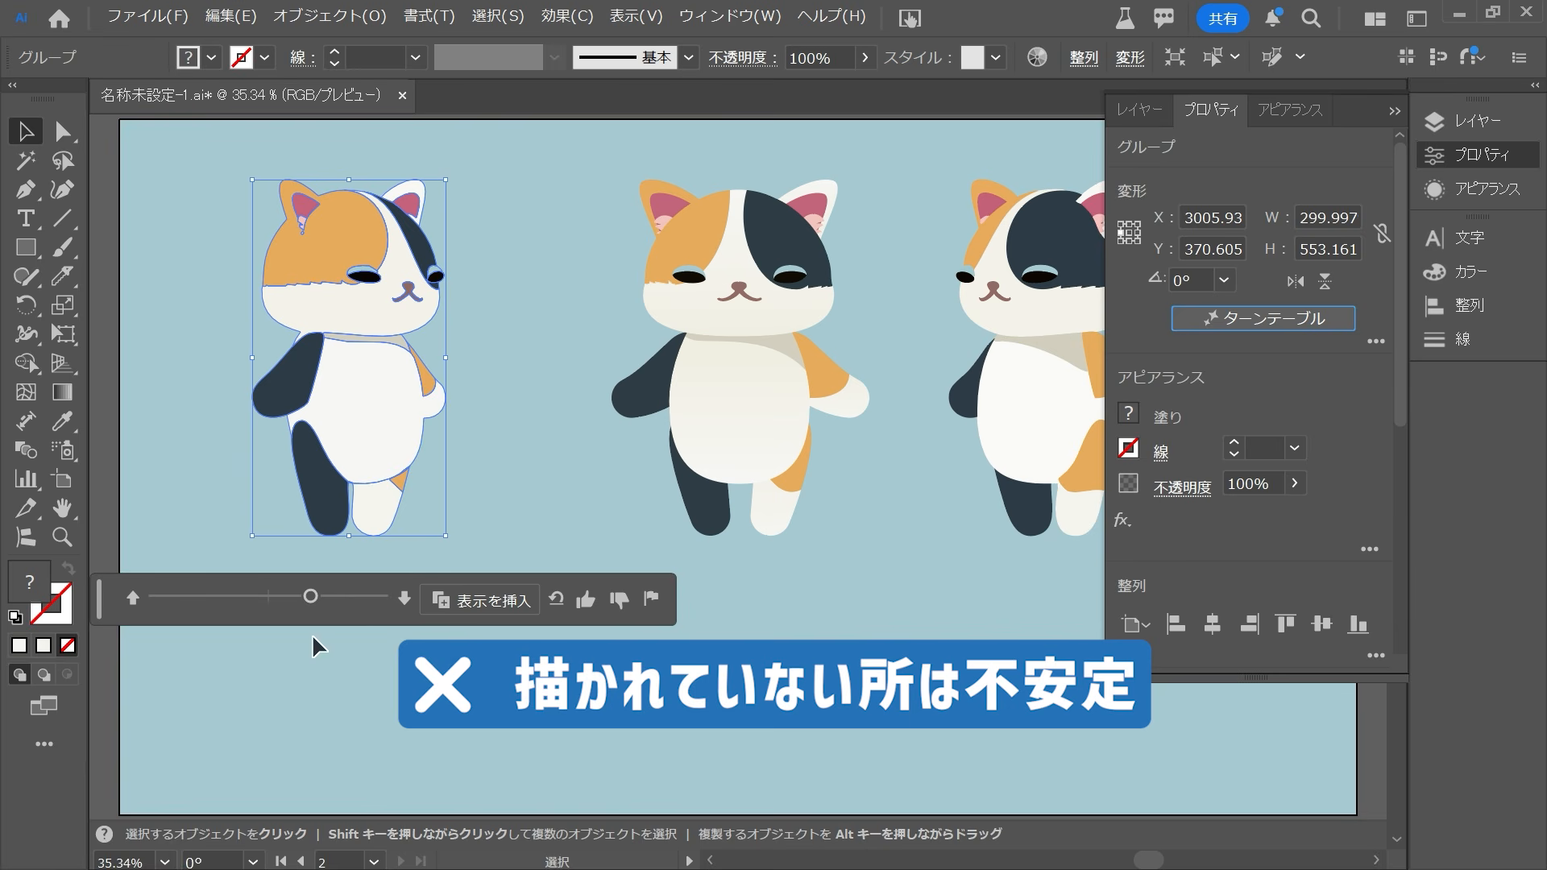
left_click_drag(309, 616, 377, 620)
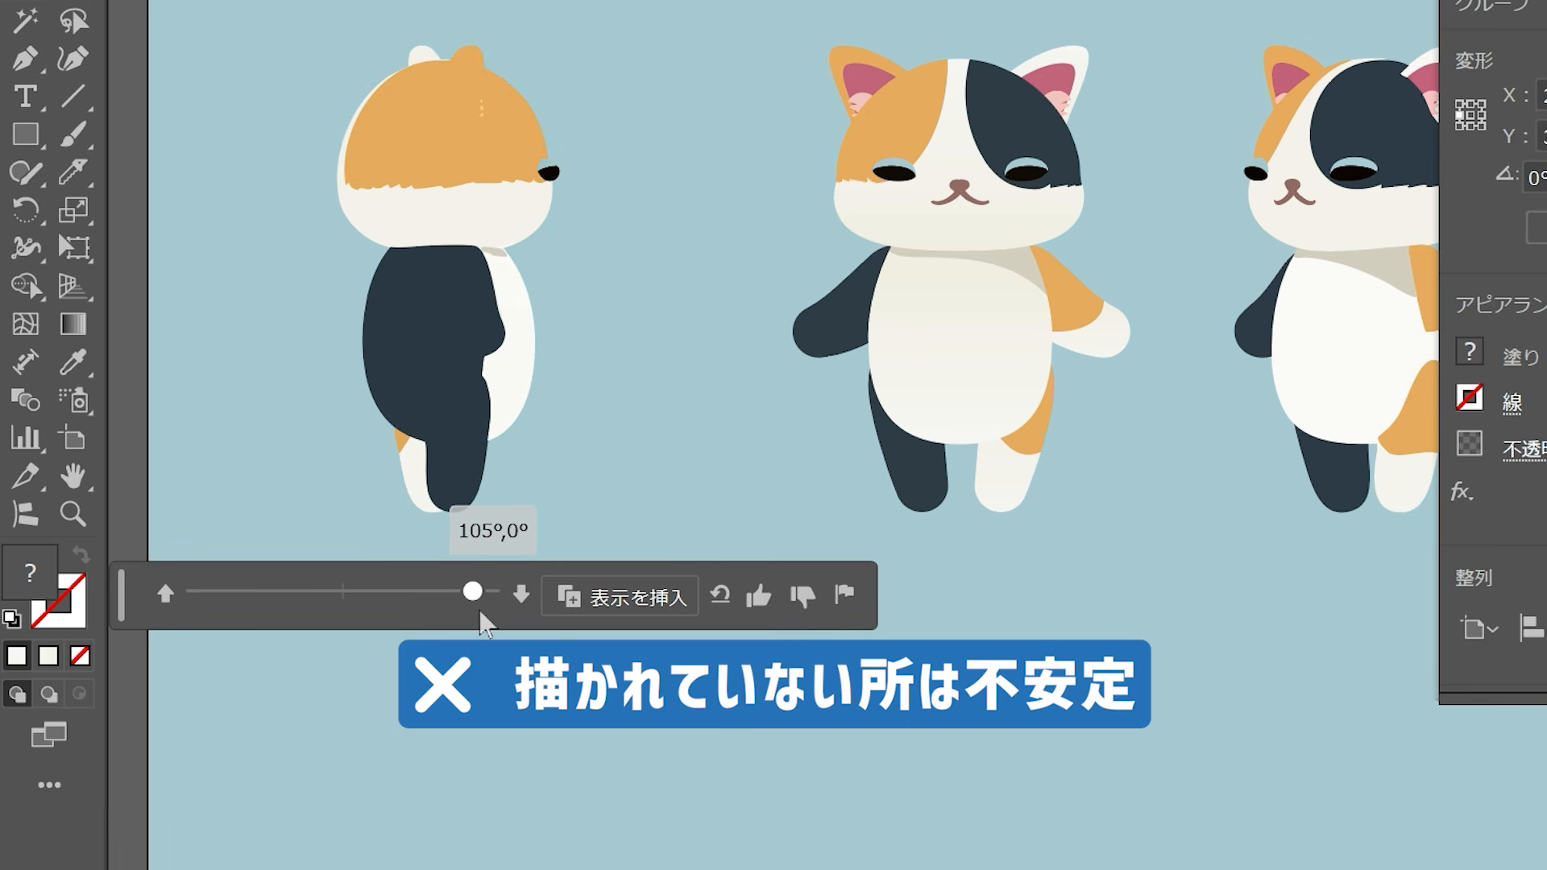
left_click_drag(483, 624, 580, 621)
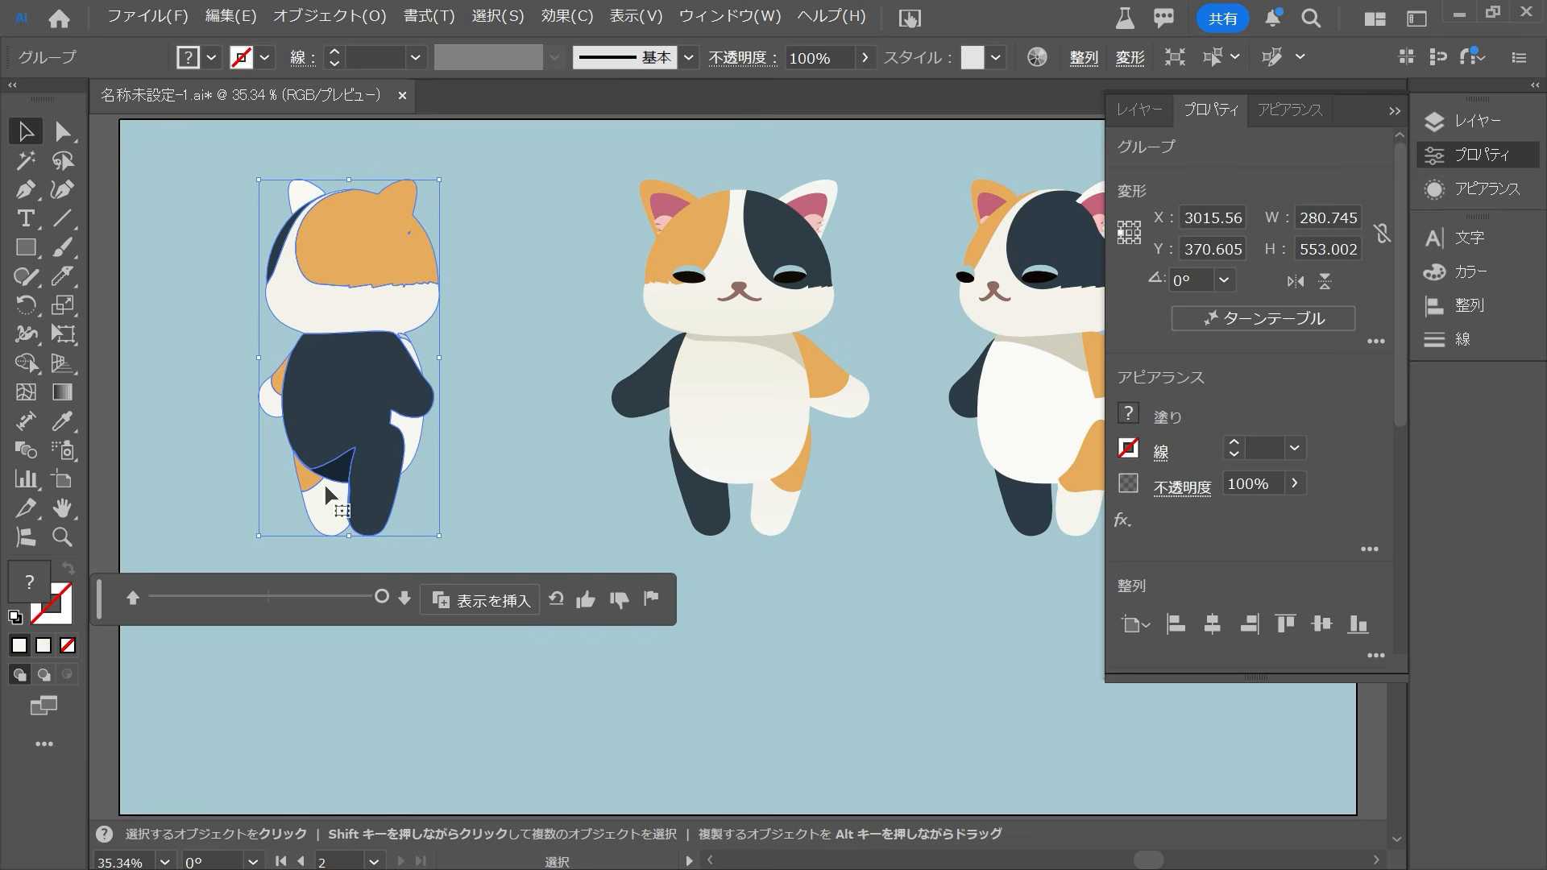
Step: Tilt the left cat vertically to 45° and to -45° at 120°, and rotate the tilted cat horizontally back towards the front
left_click(474, 501)
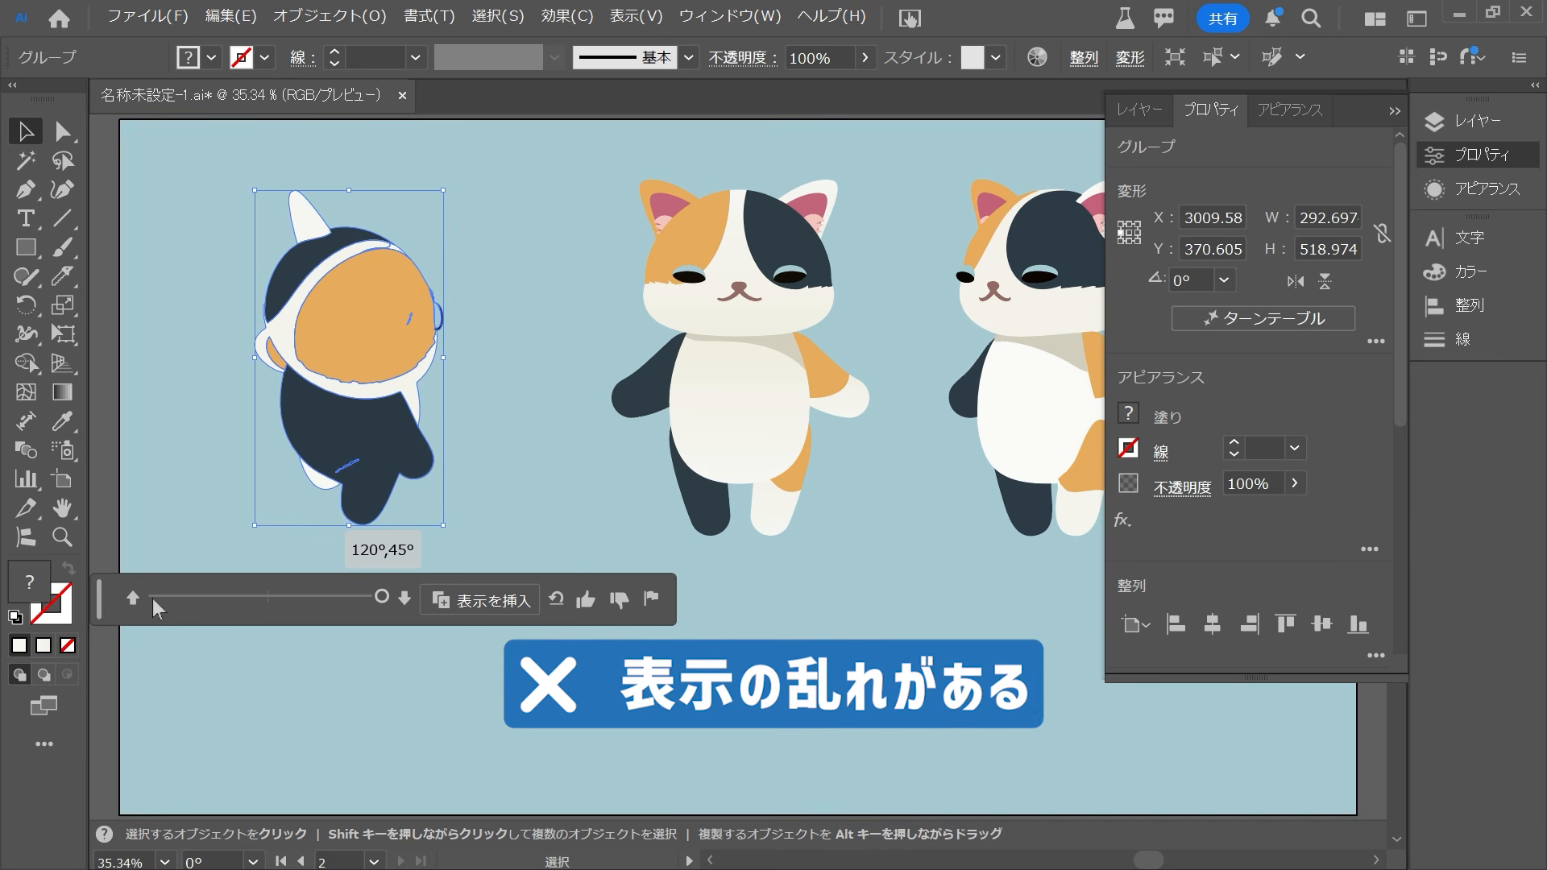
left_click(131, 598)
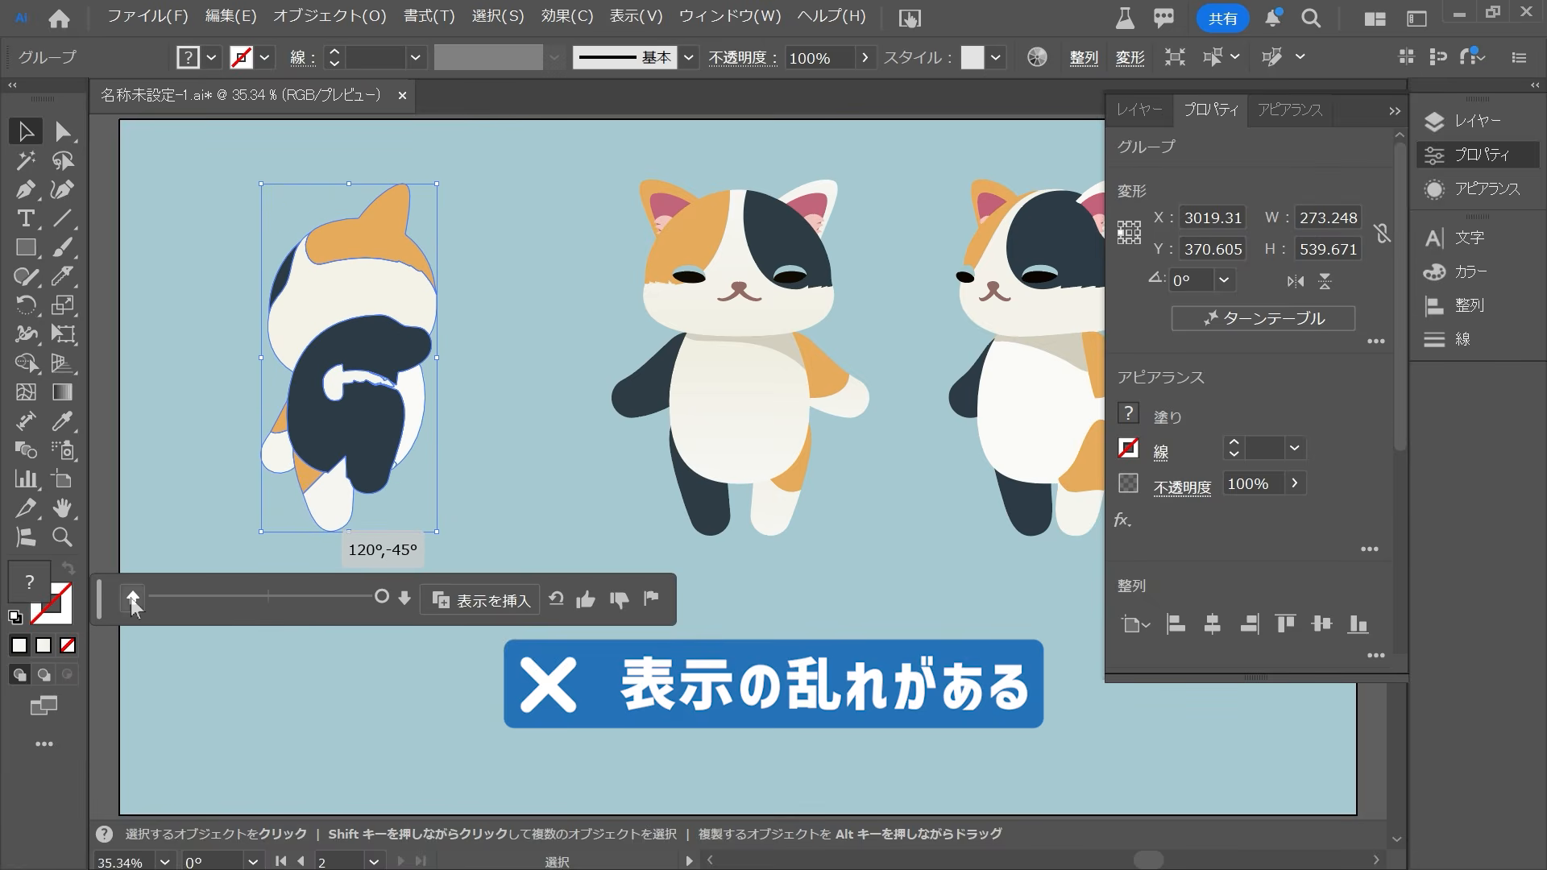
mouse_move(288, 602)
left_mouse_down()
mouse_move(270, 598)
mouse_move(283, 597)
left_mouse_up()
left_click(528, 521)
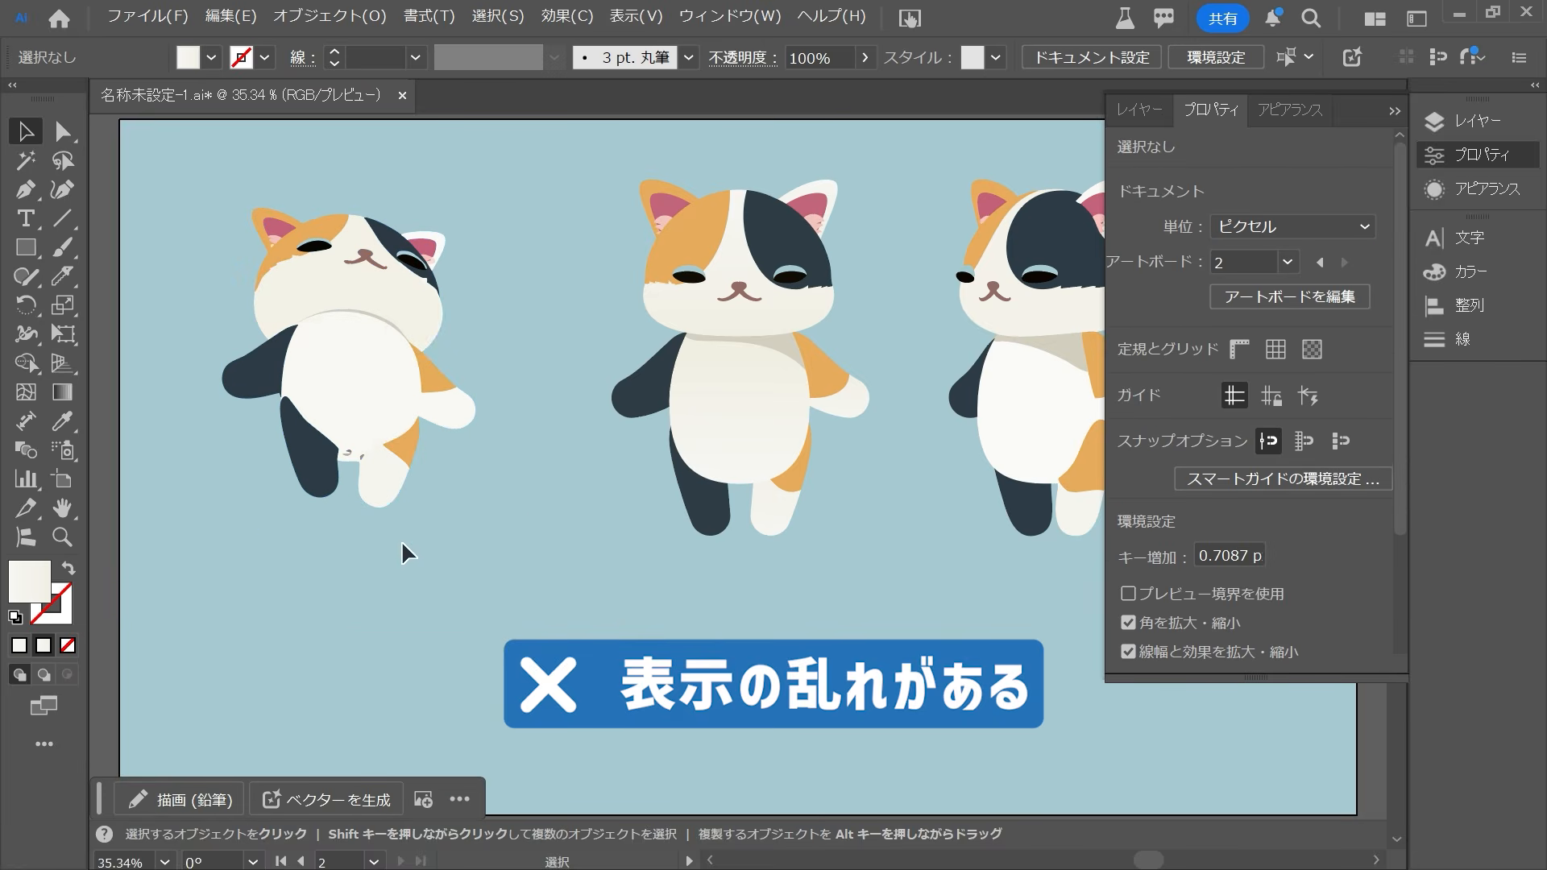
Step: Examine the artwork between the tilted left cat's legs up close, and restore the view of all three cats
scroll(351, 457, "up", 7)
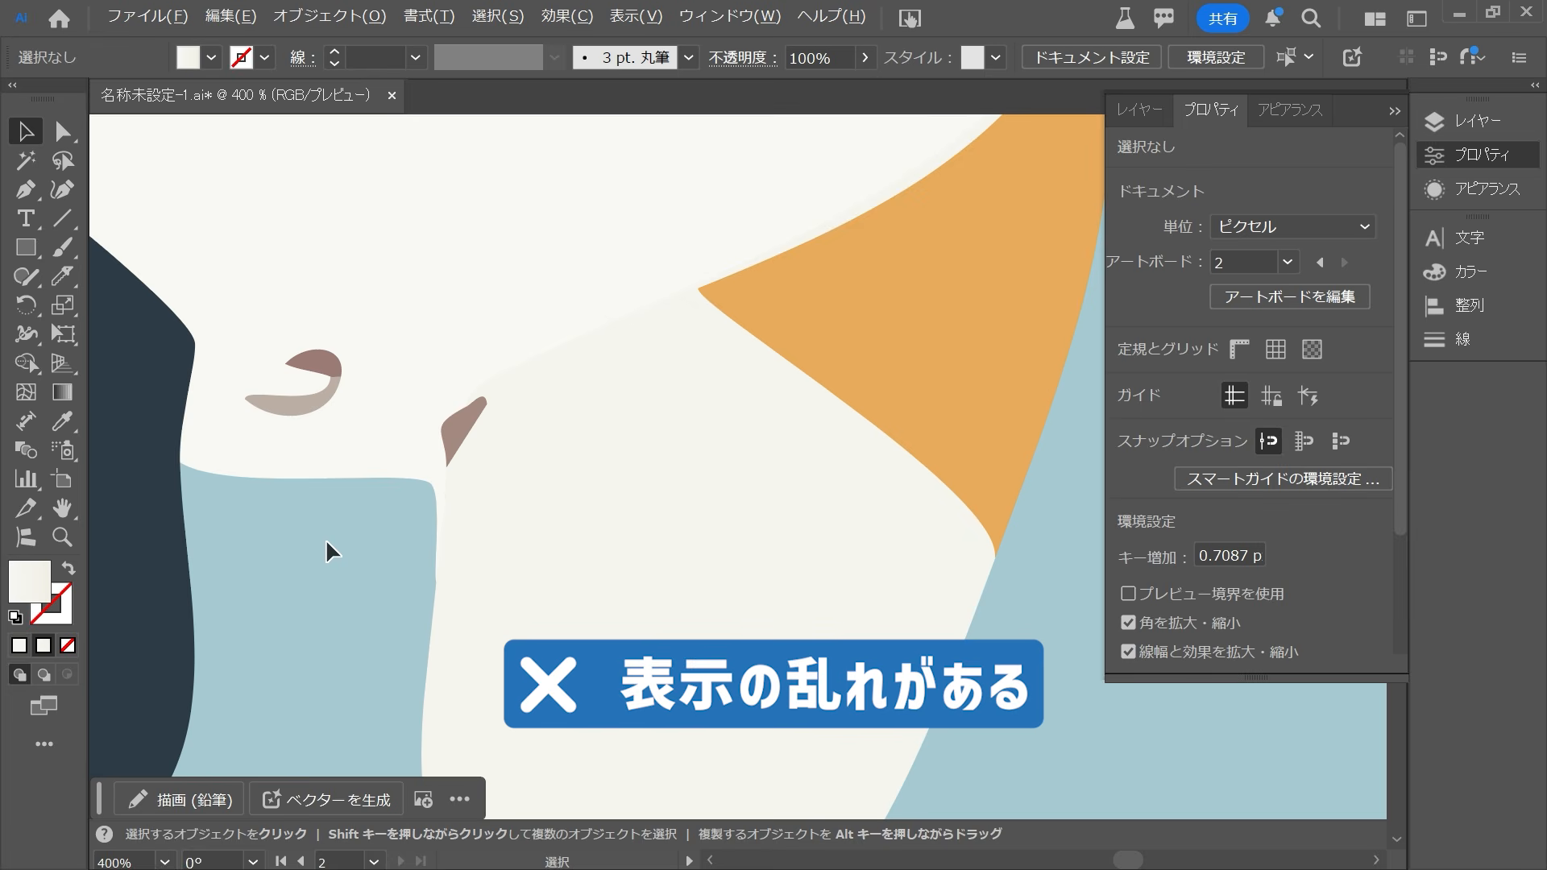
scroll(326, 539, "down", 6)
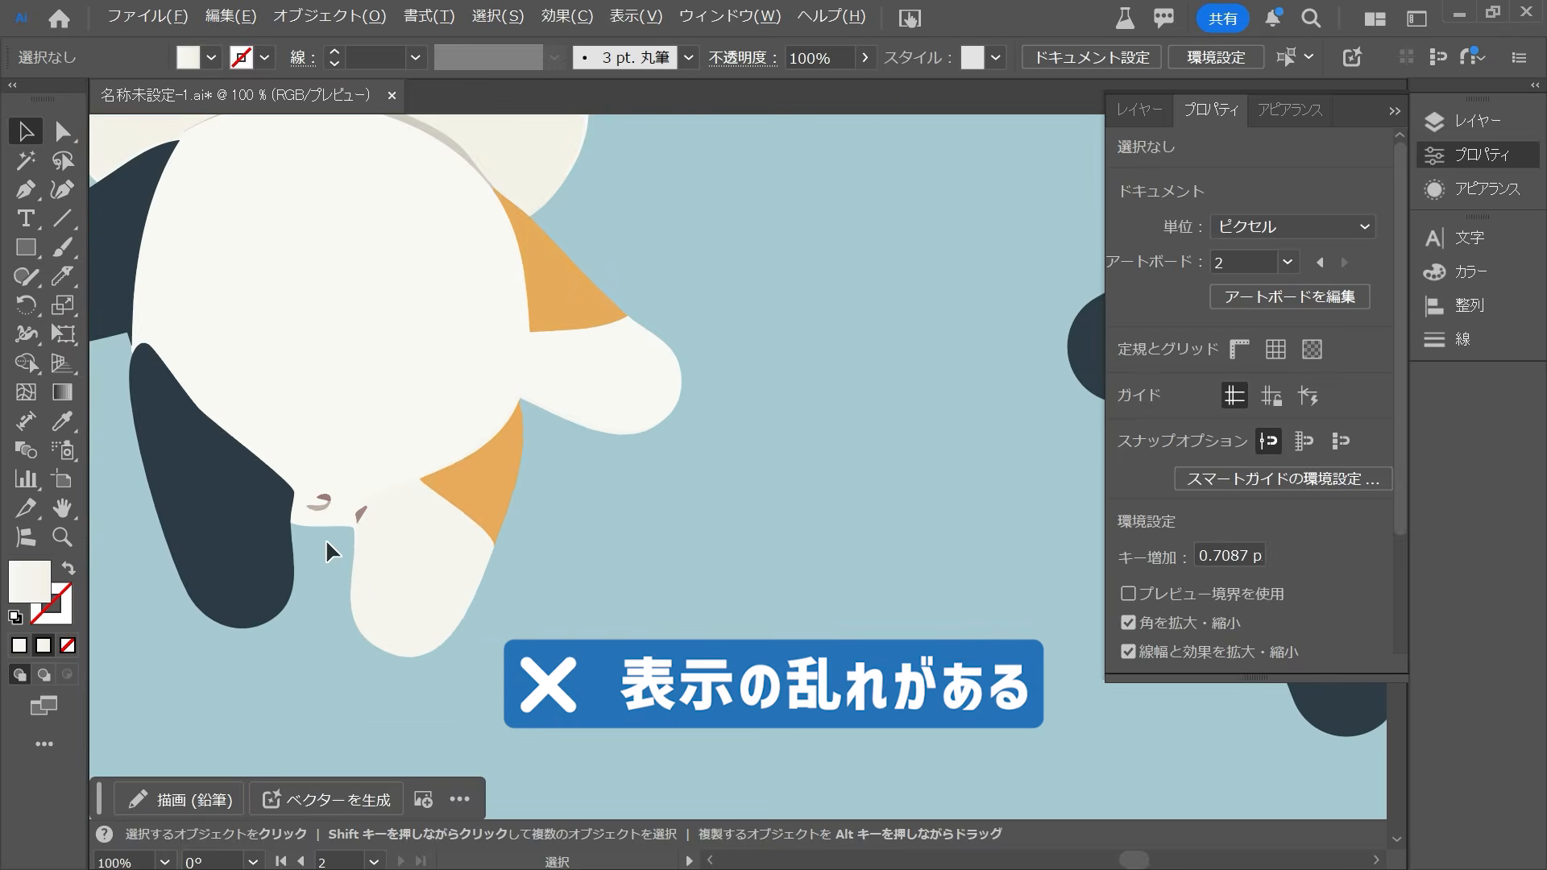
scroll(326, 538, "down", 1)
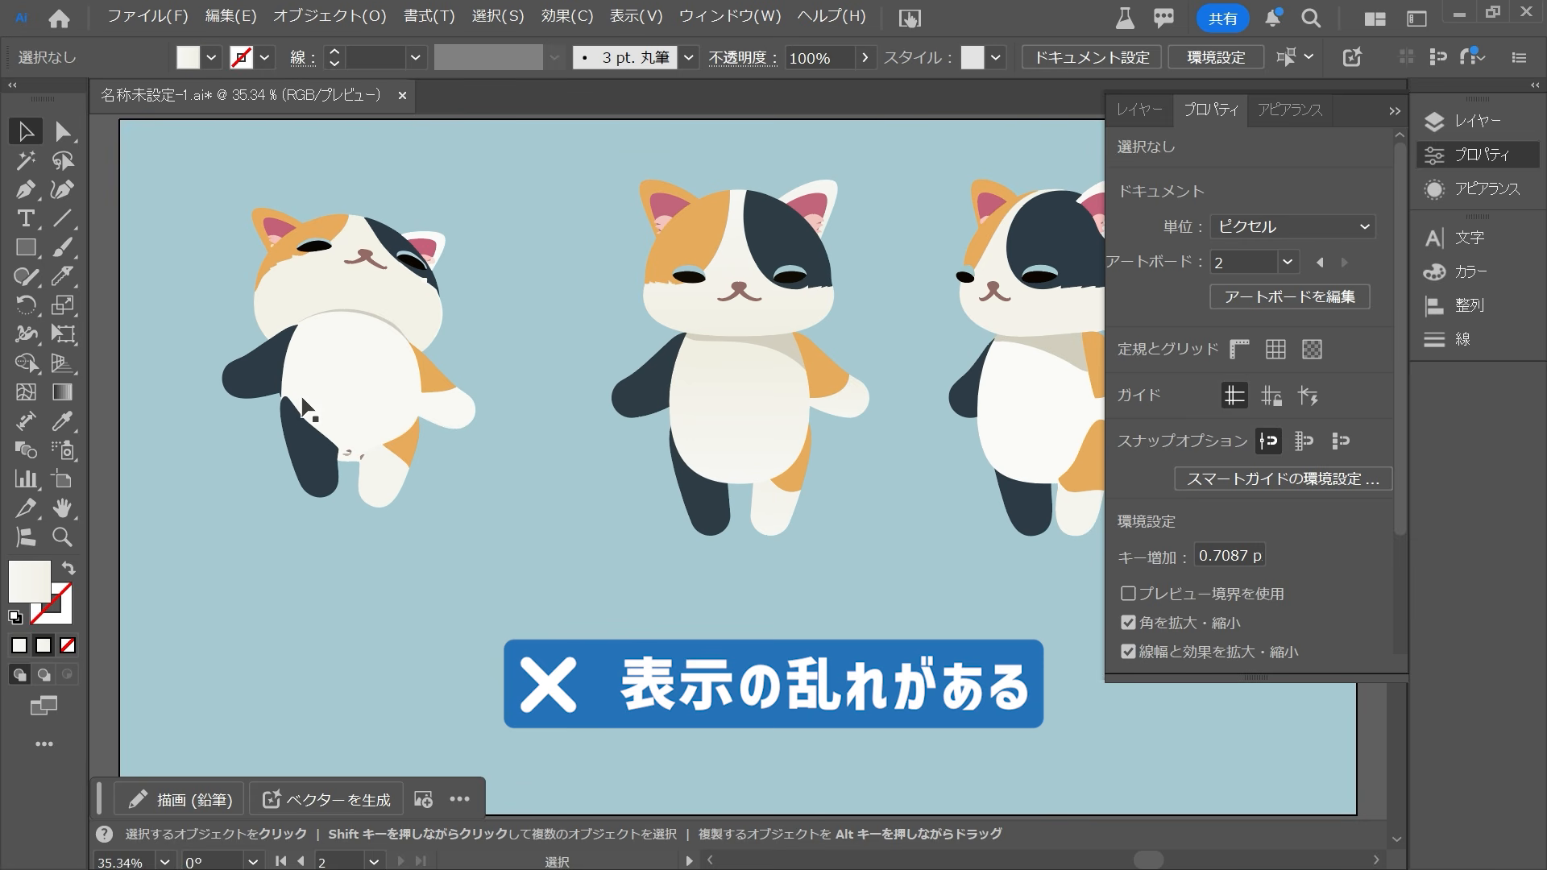
scroll(351, 457, "up", 5)
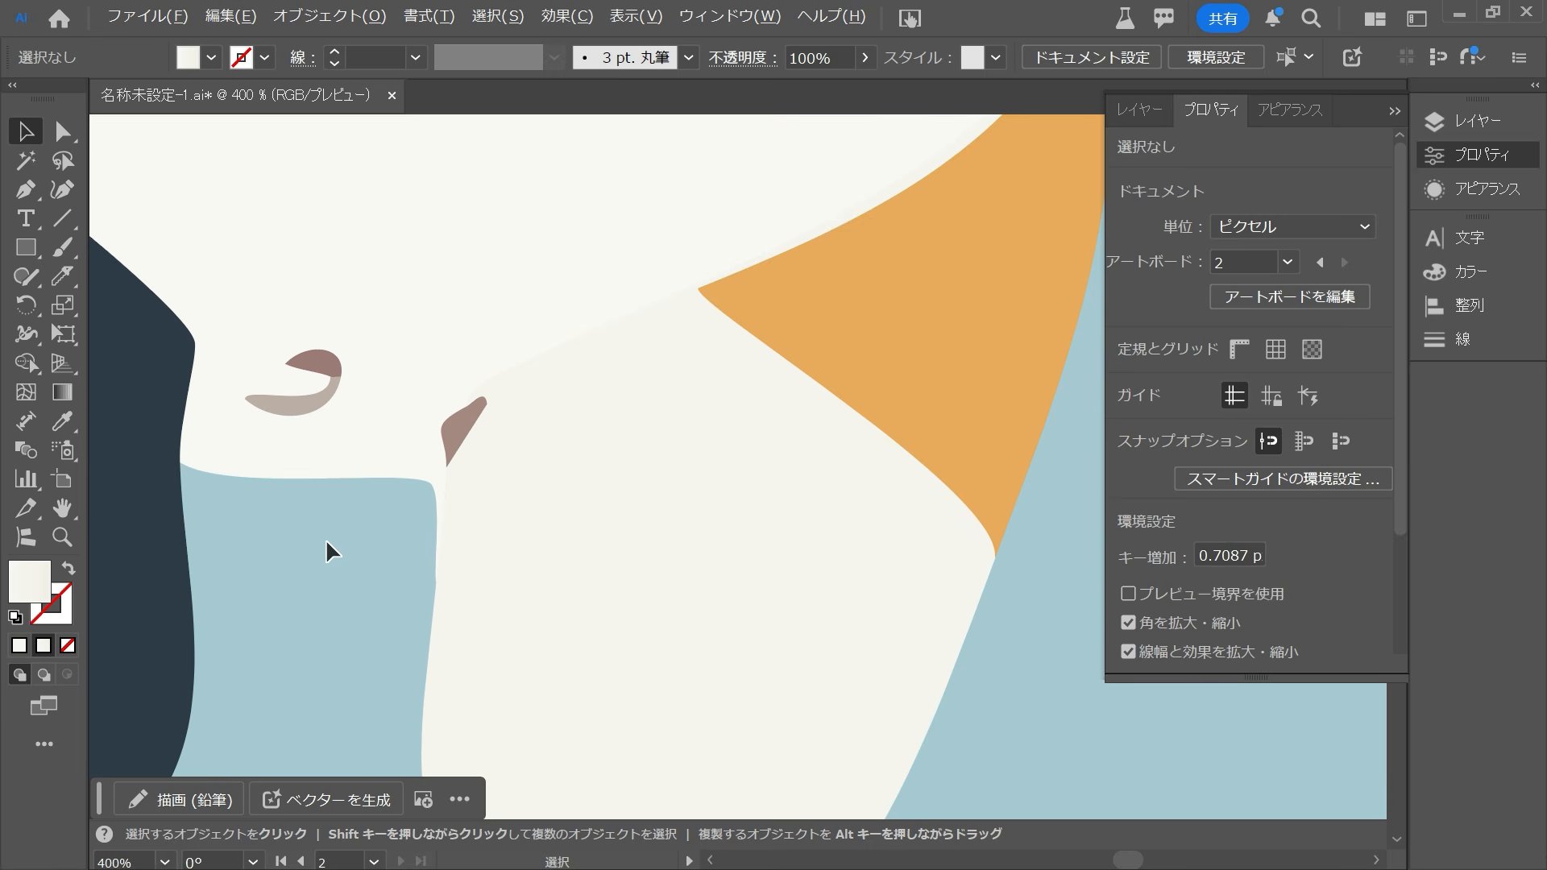
key("ctrl+0")
left_click(375, 495)
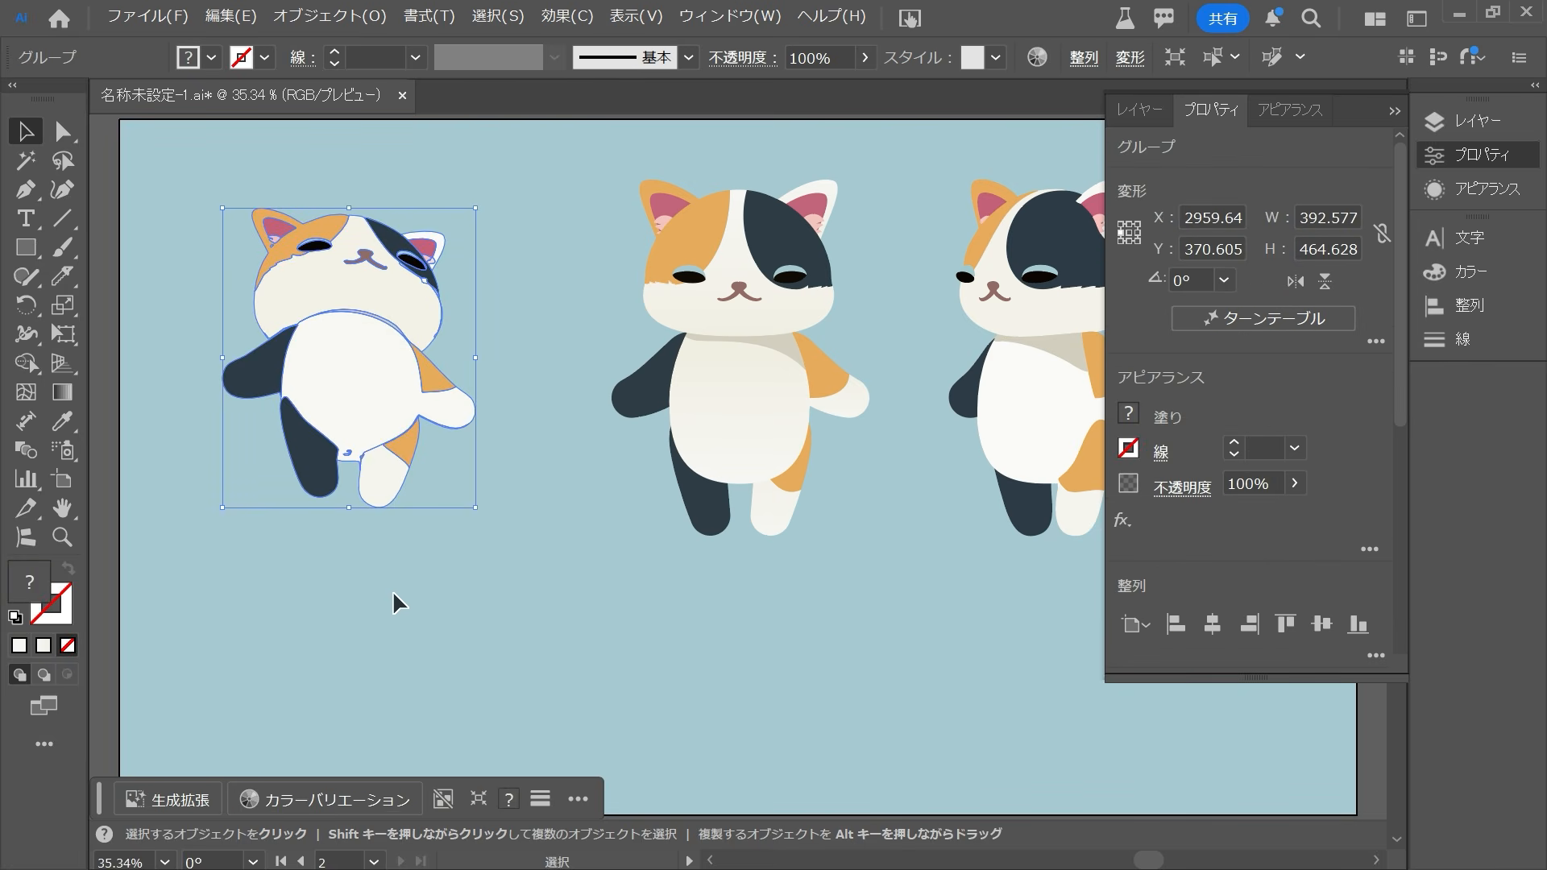
left_click(486, 600)
key("a")
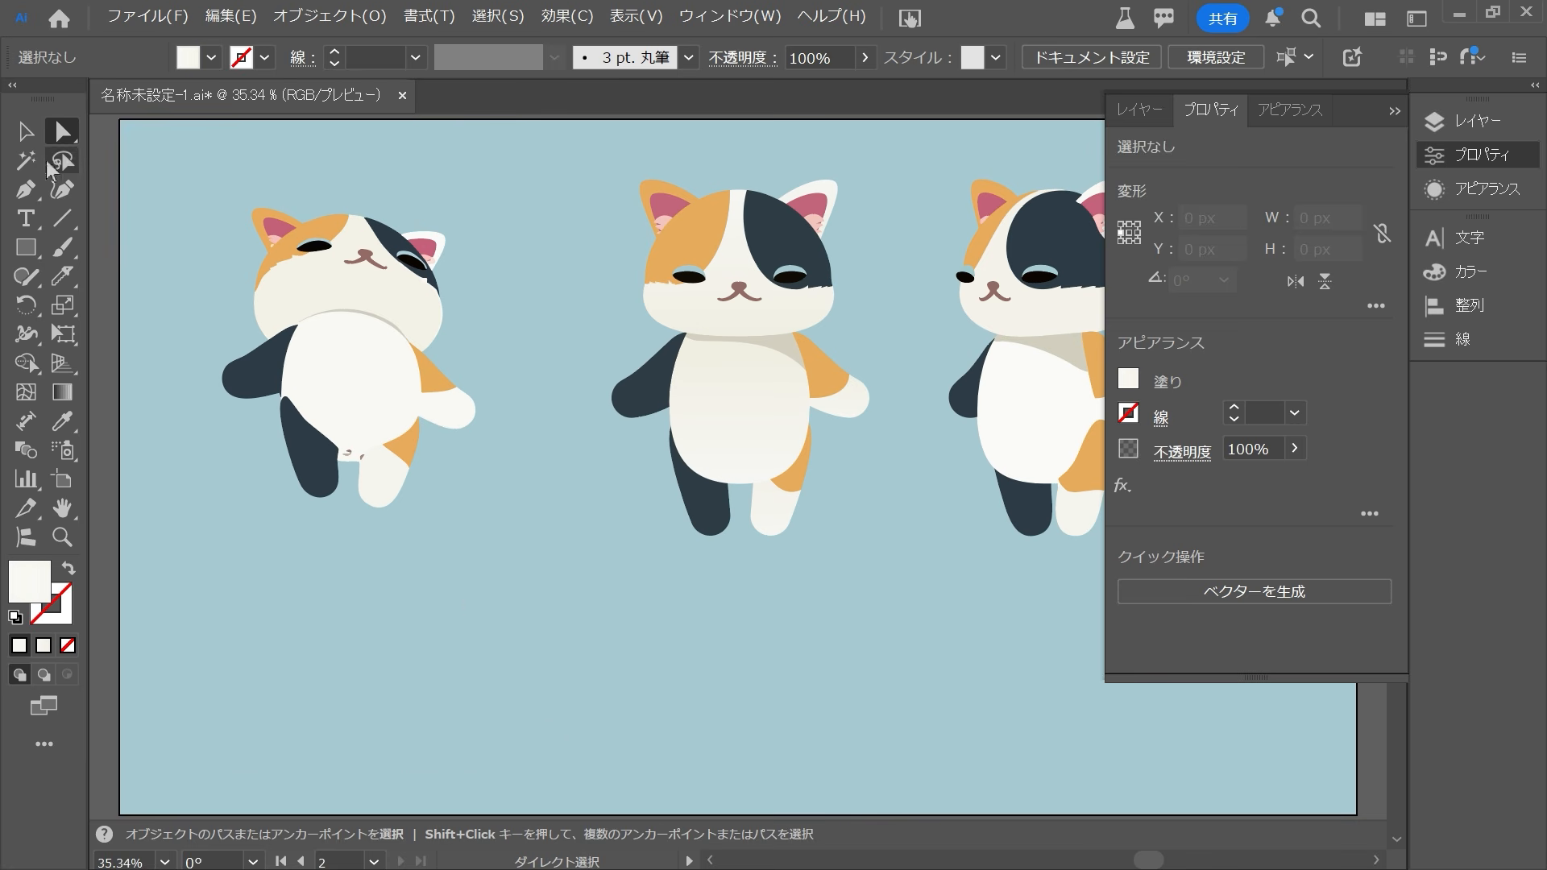
key("v")
Step: Reapply Turntable to the left cat, level its vertical tilt, and rotate it horizontally to 120°
left_click(465, 411)
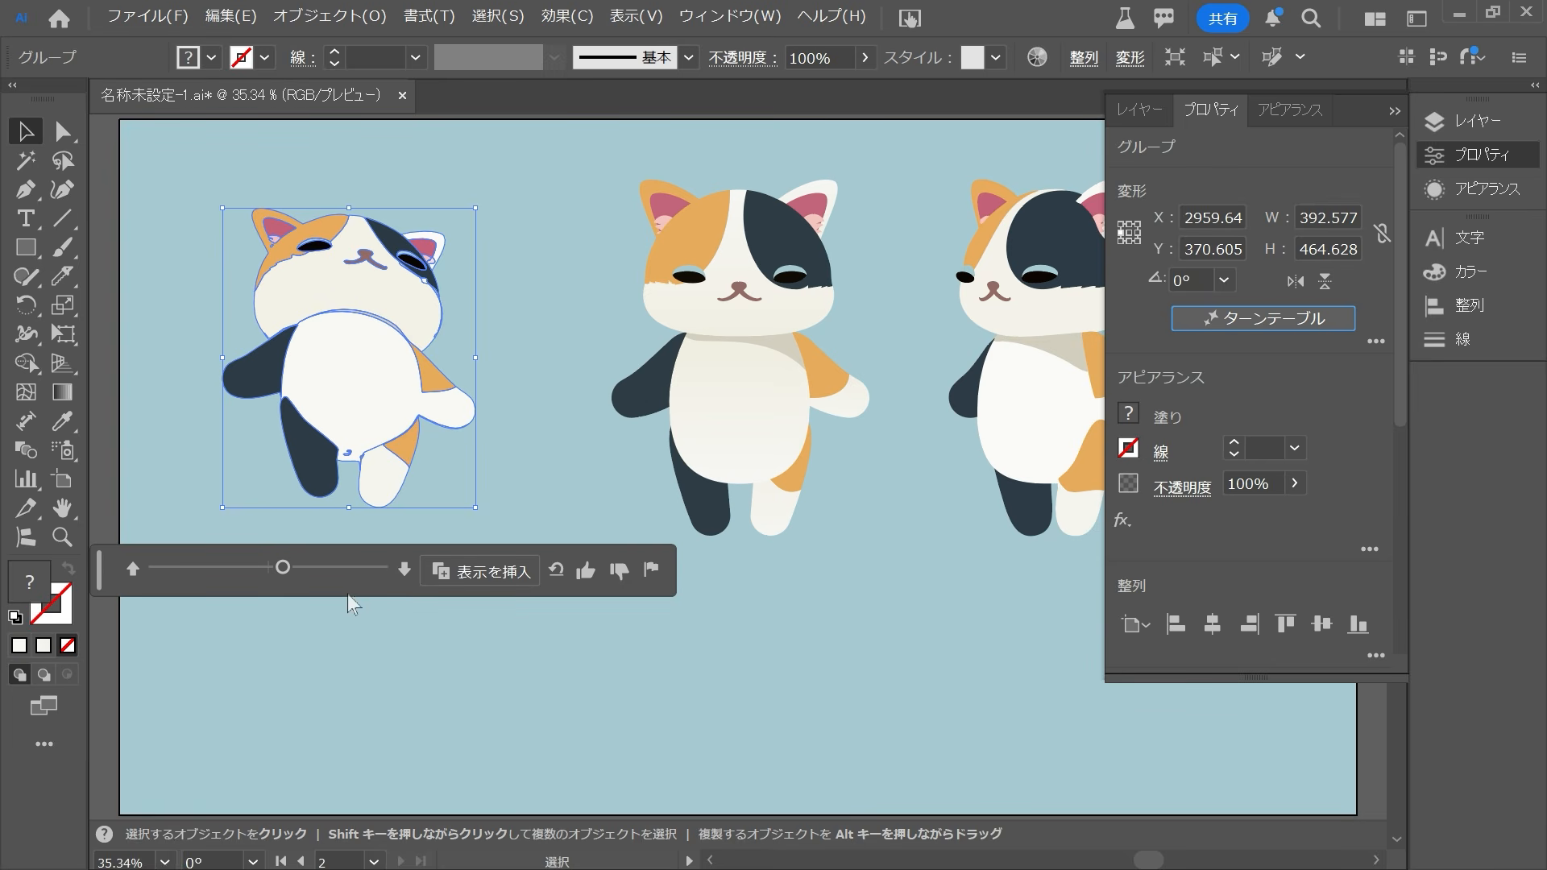
left_click(400, 576)
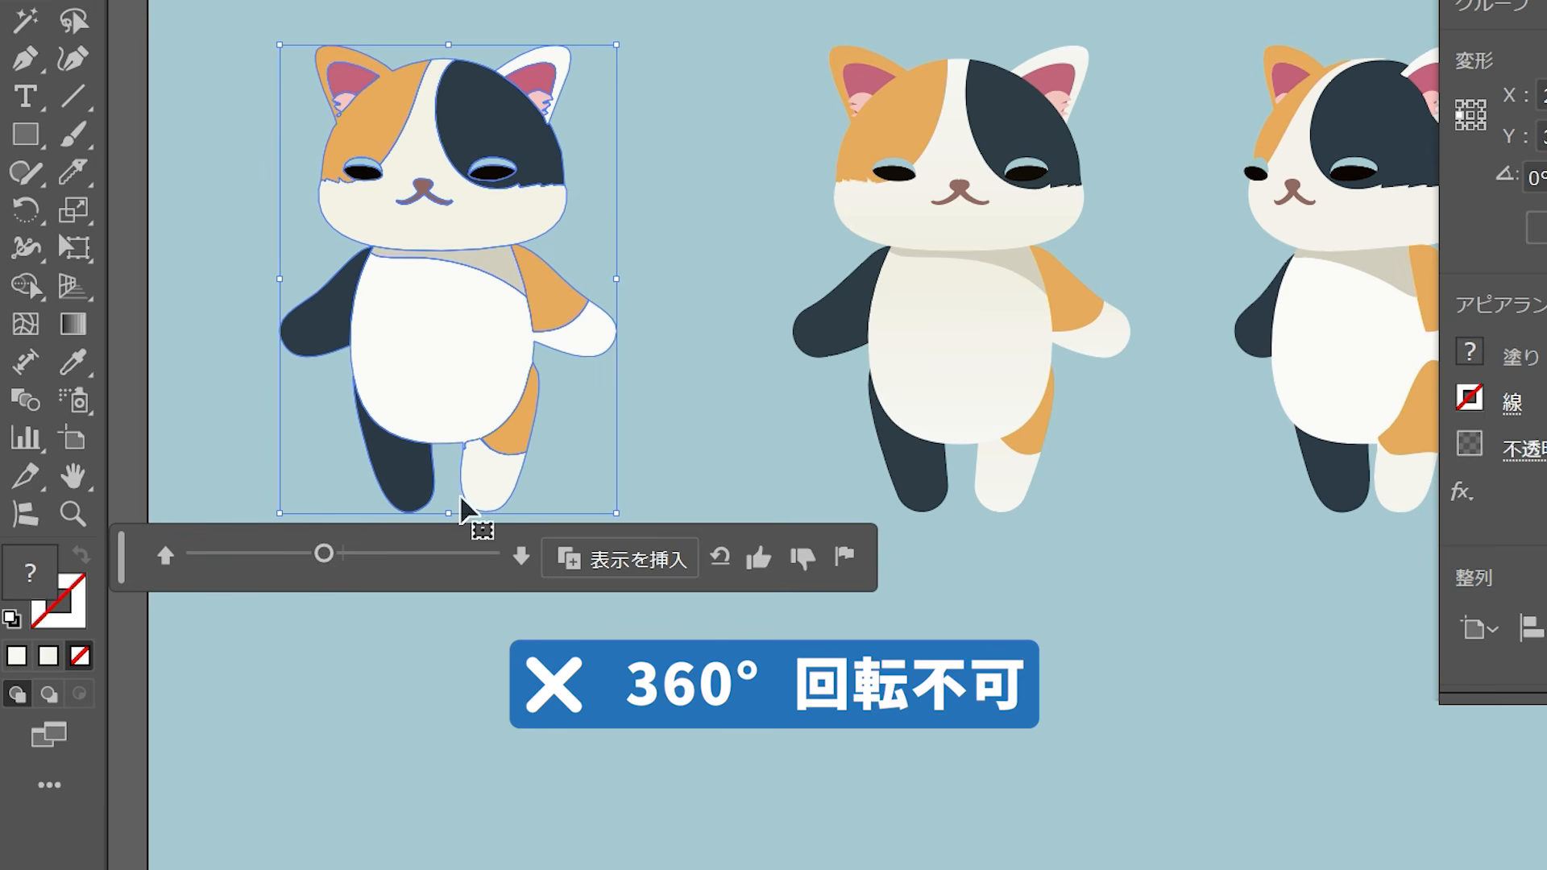
left_click_drag(324, 554, 594, 528)
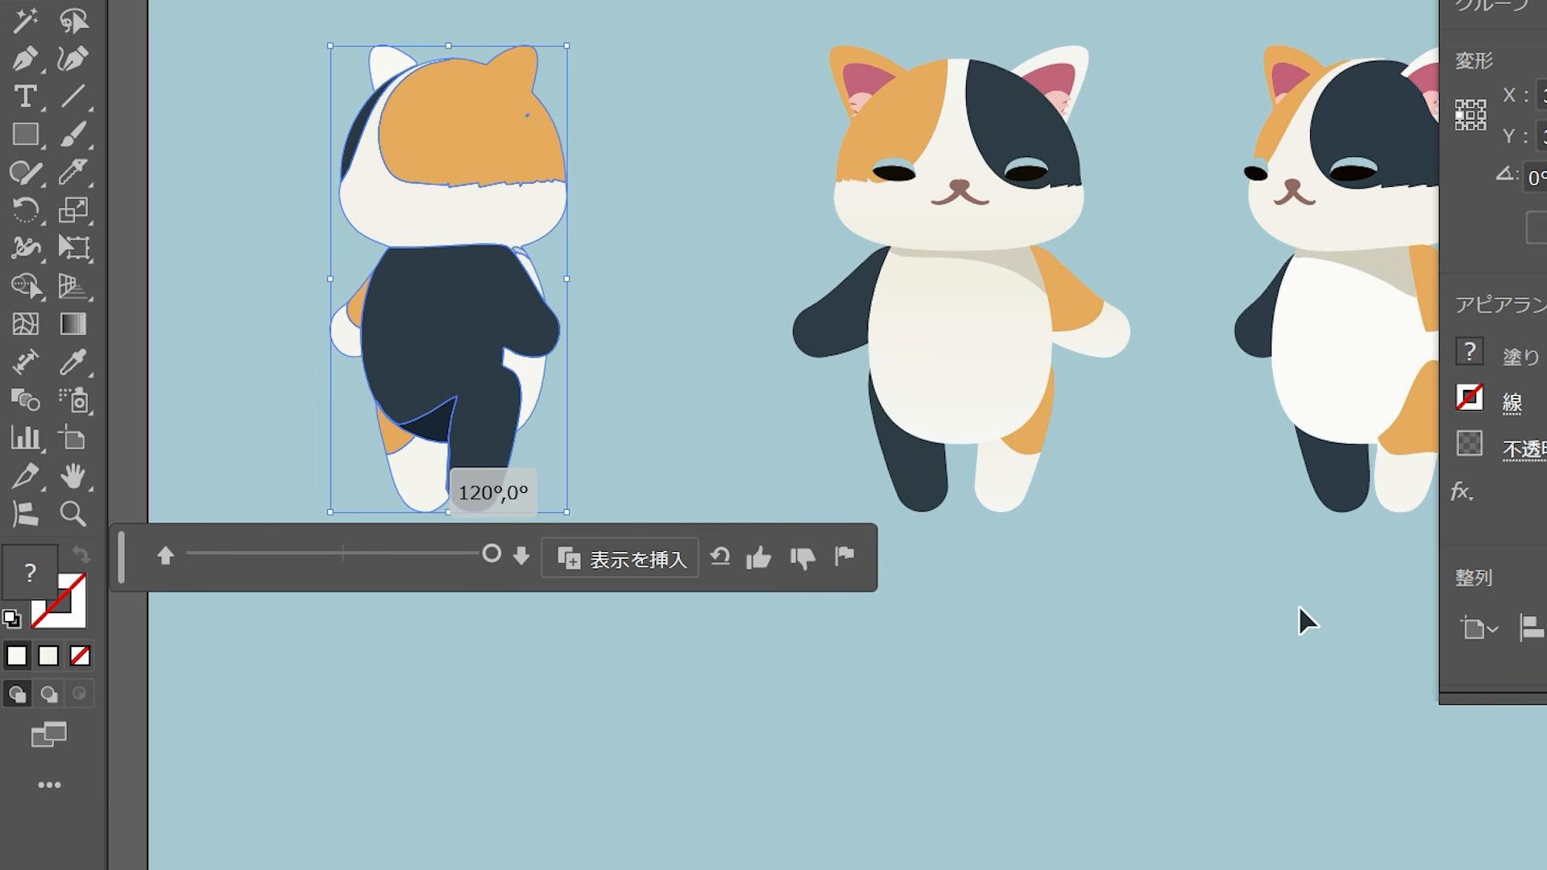
left_click(1189, 663)
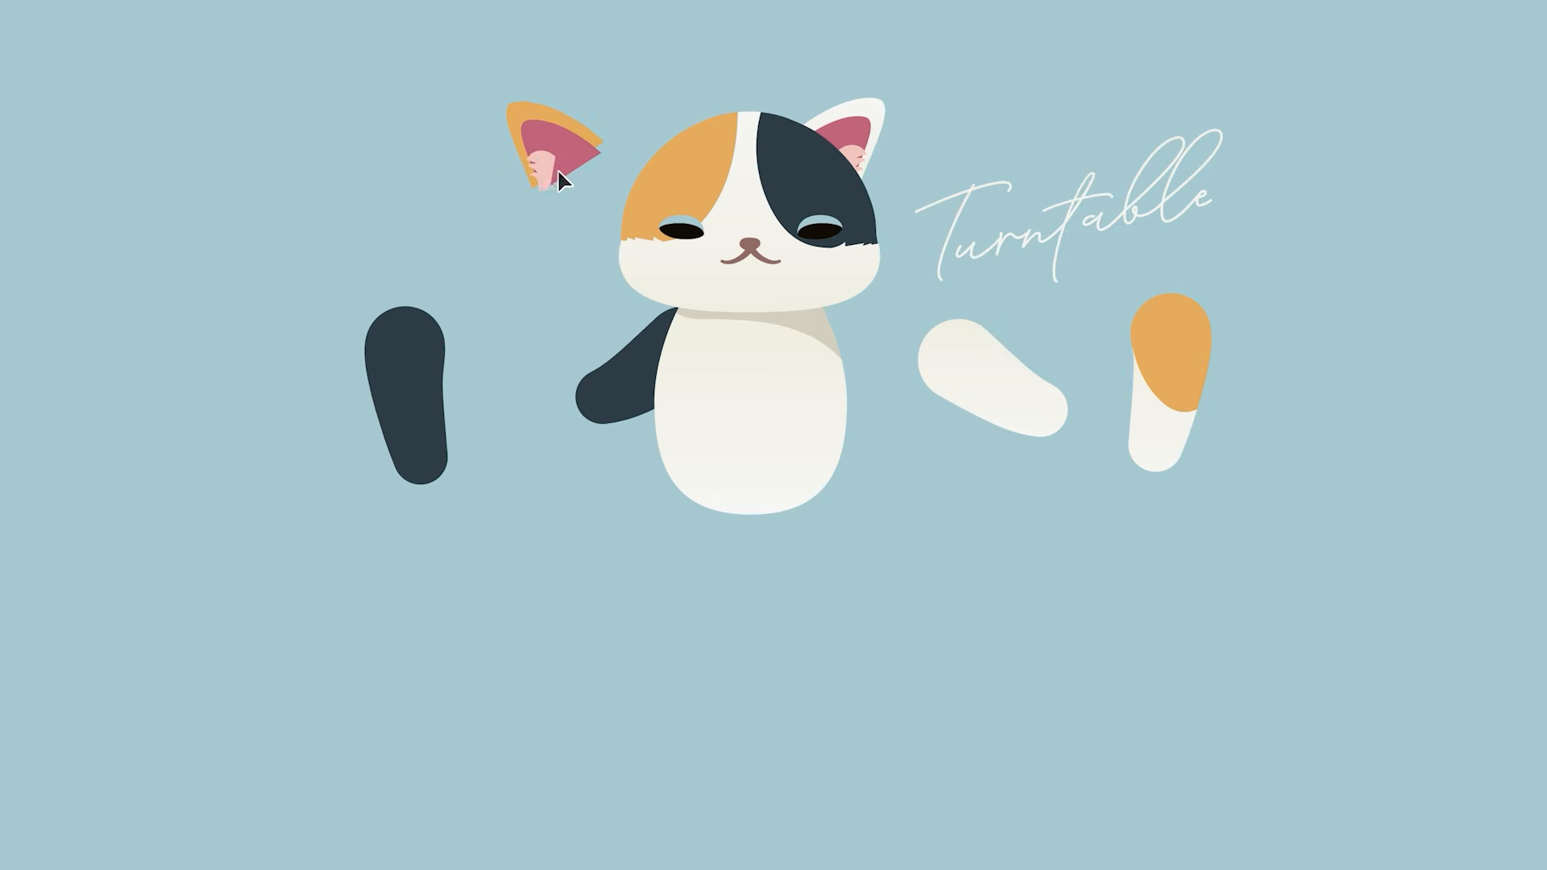
Step: Assemble the cat by adding the orange patch to the white arm and attaching the arm and leg to the body
left_click_drag(984, 417, 1170, 381)
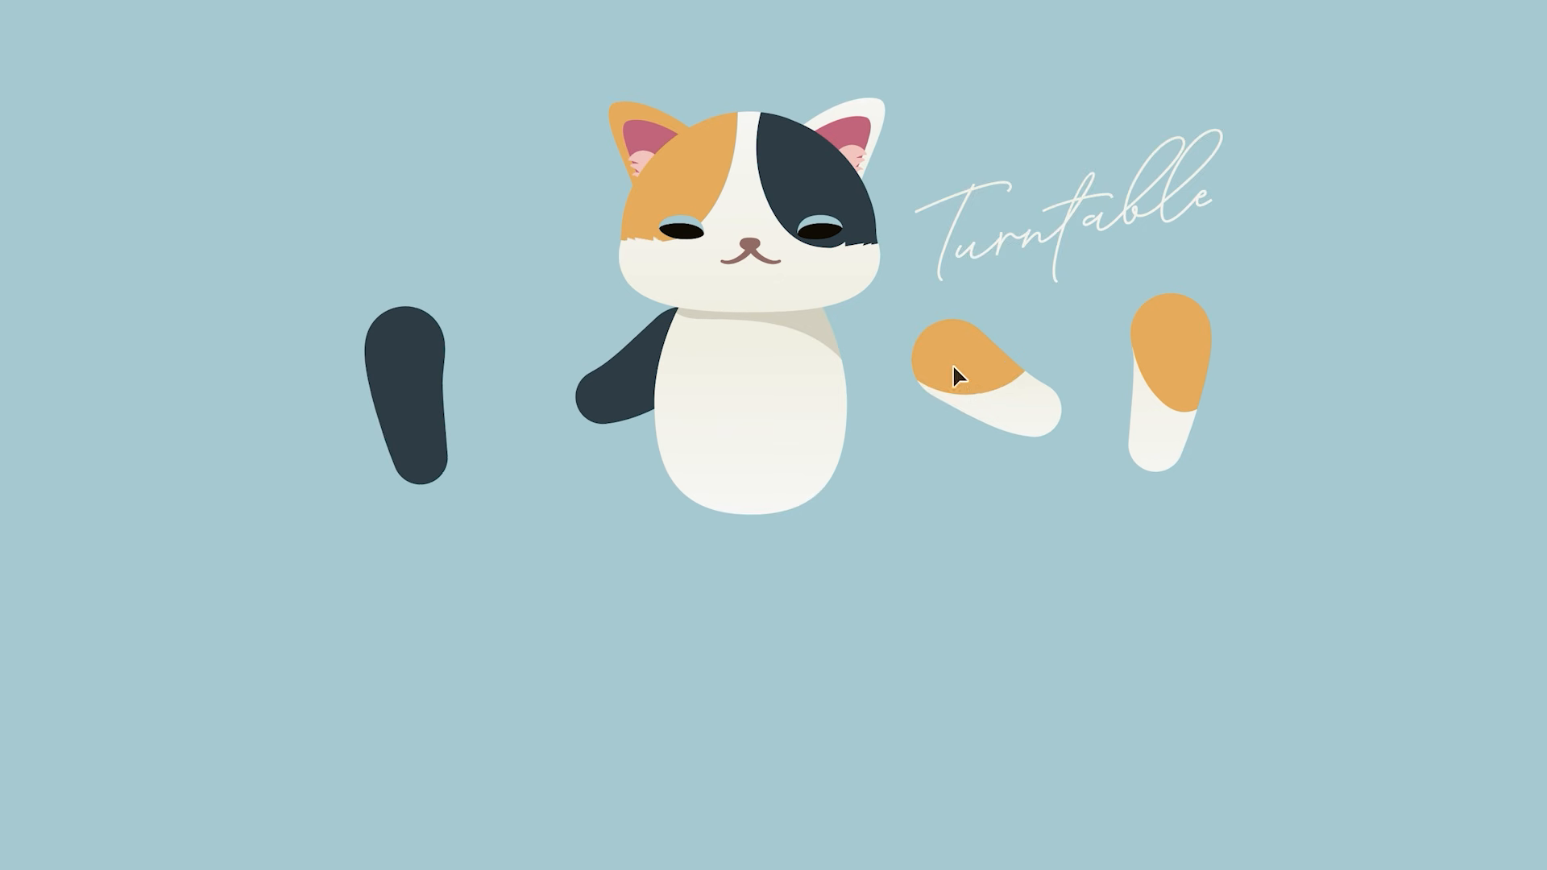
left_click_drag(954, 369, 840, 359)
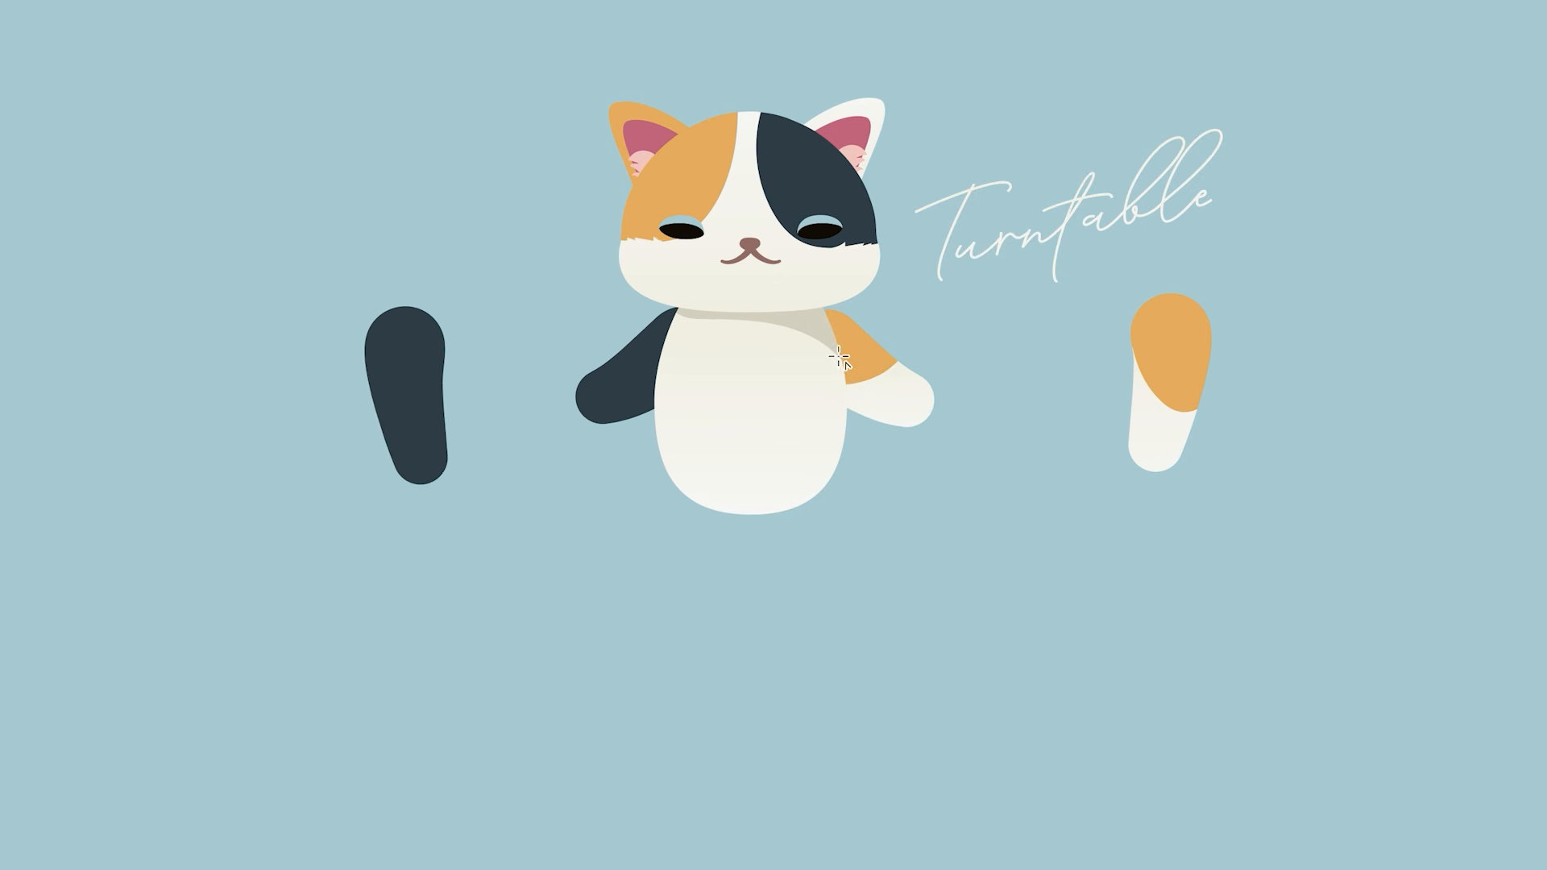
left_click_drag(1152, 427, 815, 525)
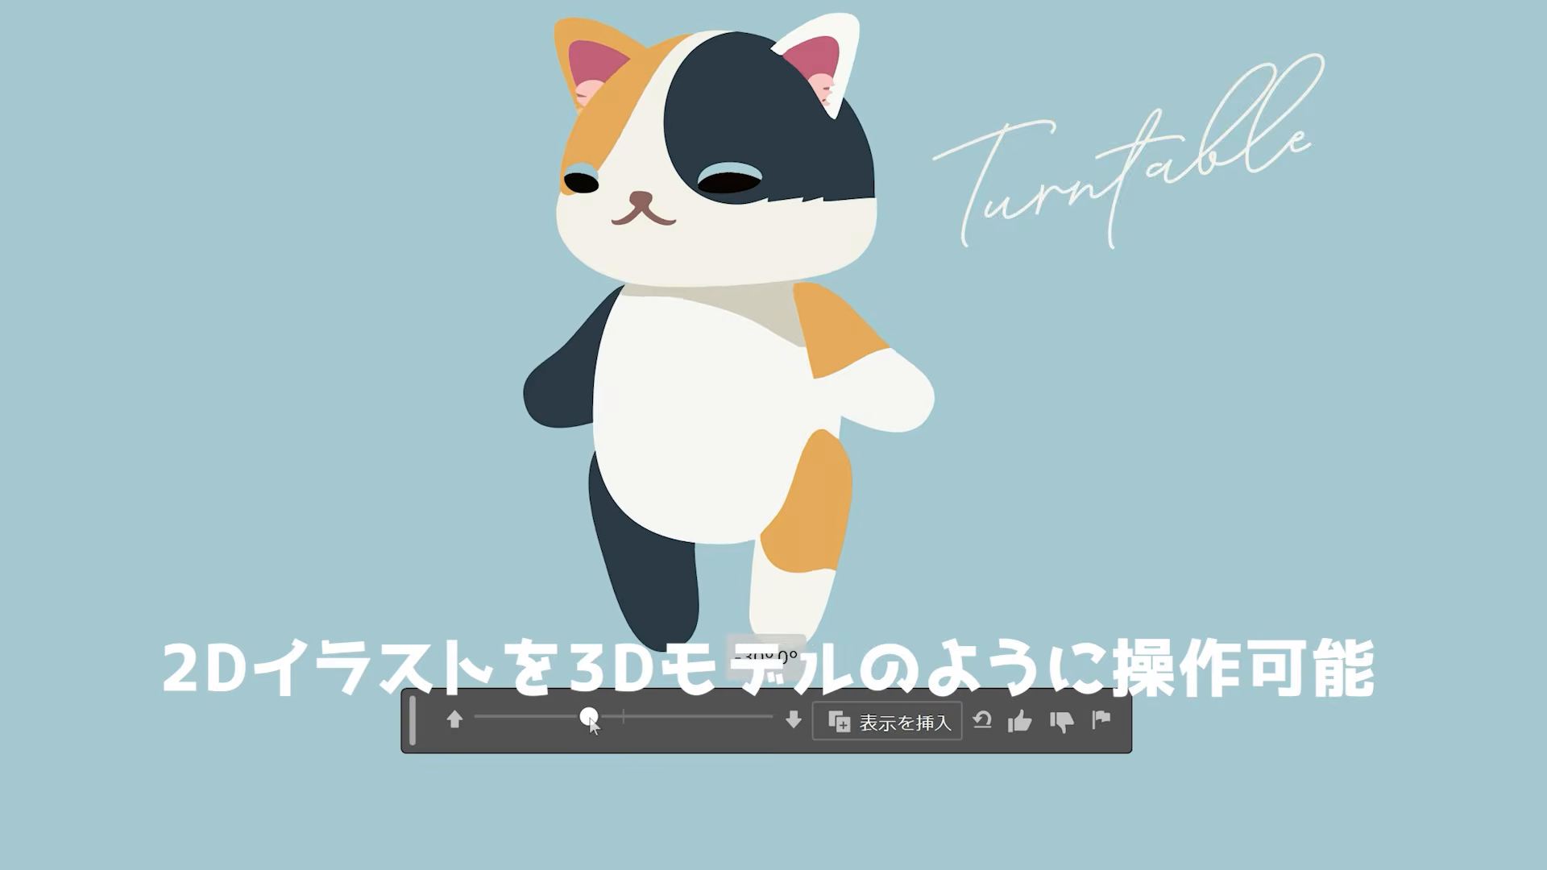
Step: Rotate the assembled cat horizontally with Turntable through the front view and past 15°
left_click_drag(587, 716, 649, 764)
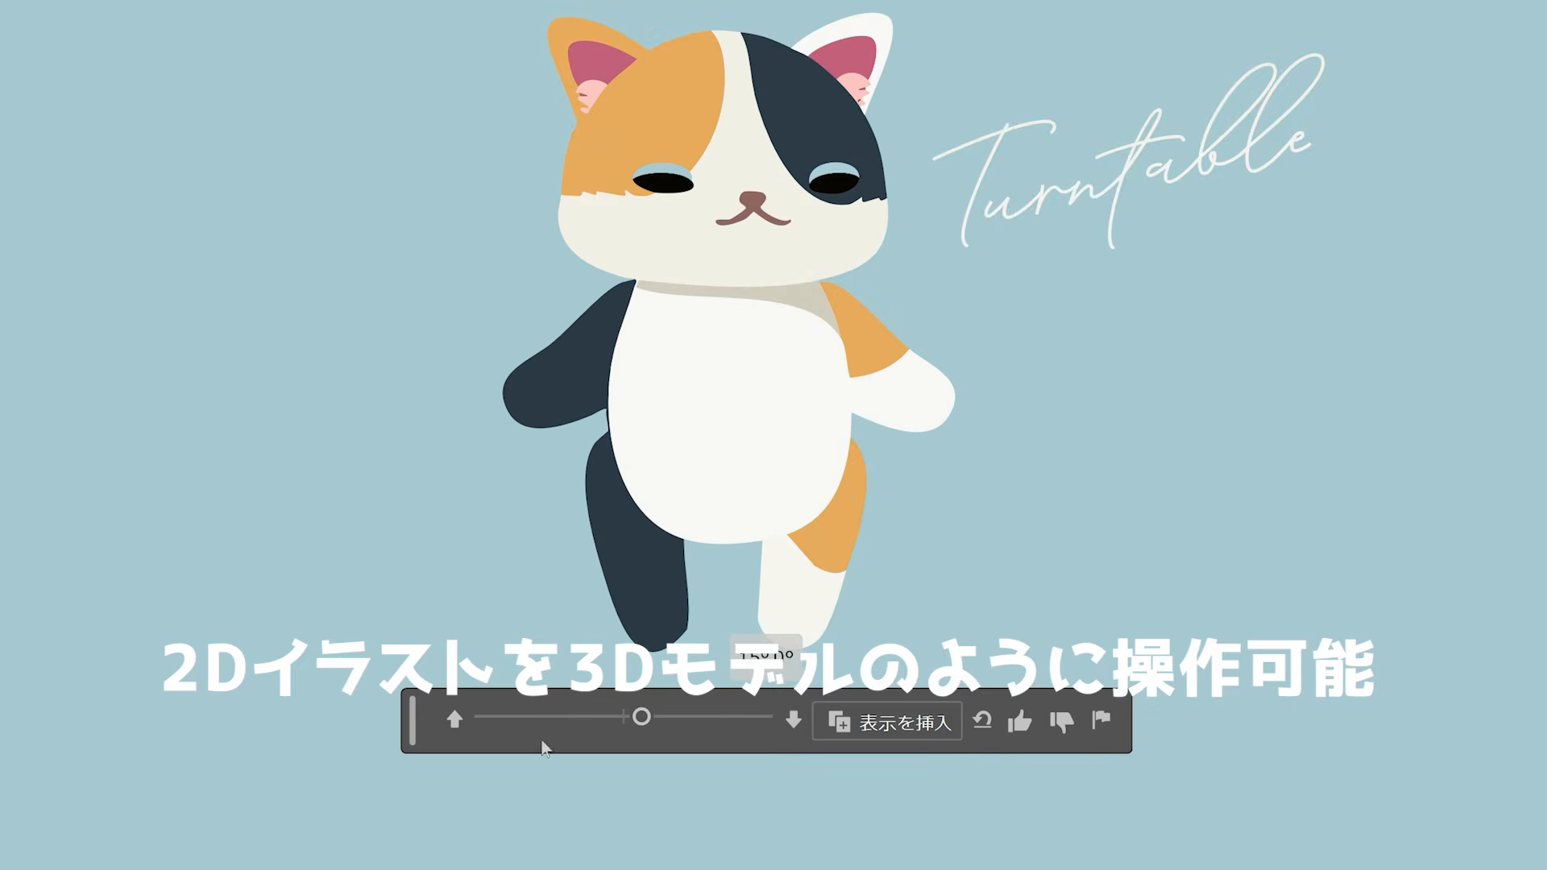
left_click(542, 654)
mouse_move(684, 651)
left_mouse_down()
mouse_move(715, 652)
mouse_move(659, 652)
left_mouse_up()
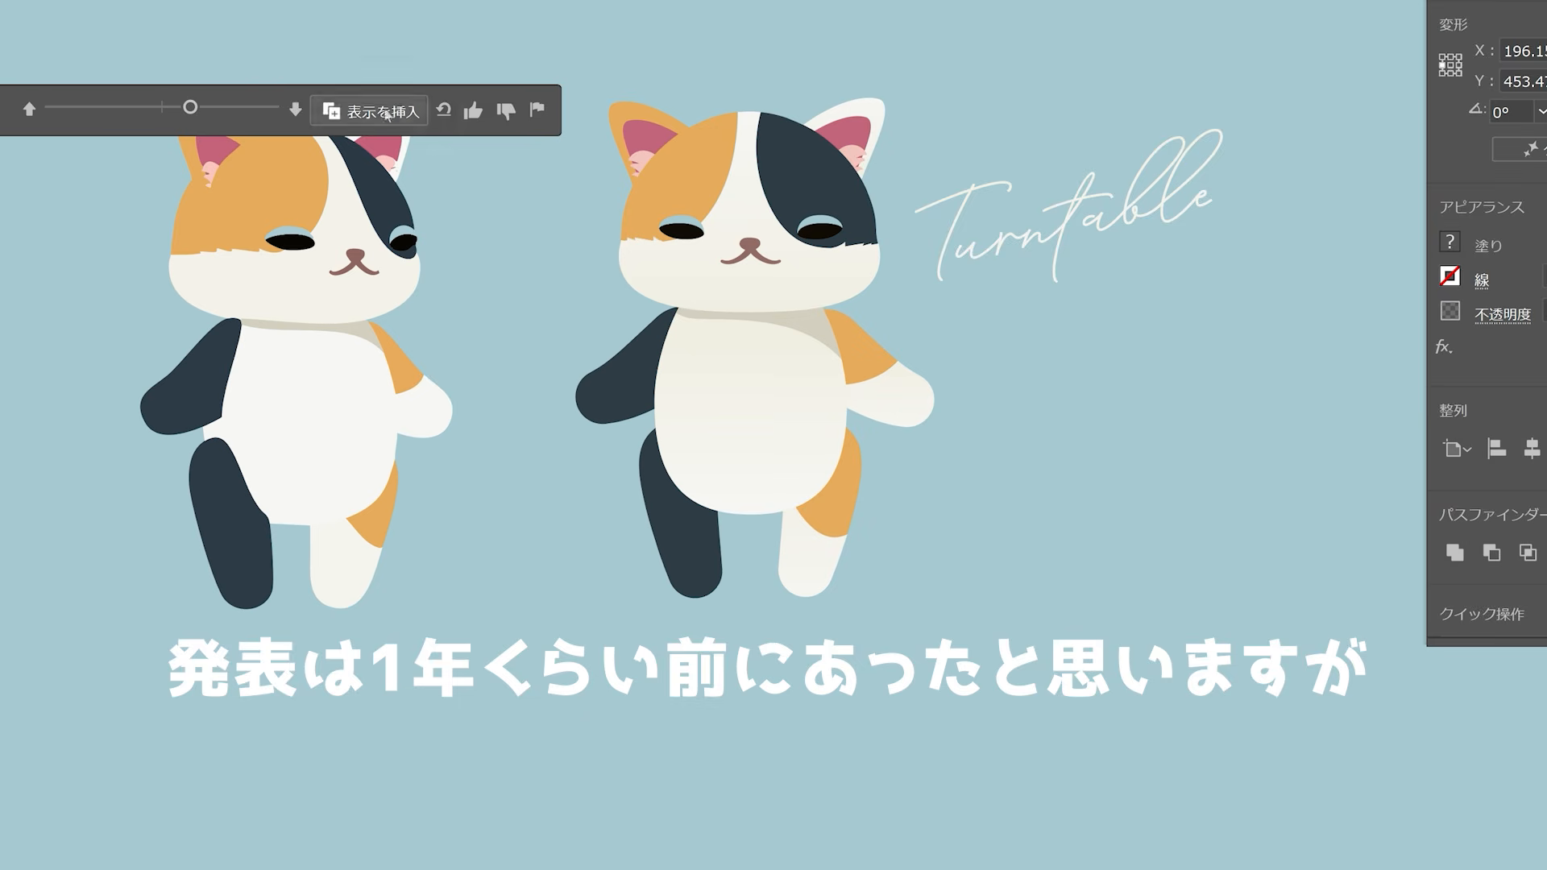
Step: Insert the turned view of the cat, rotate the cat to the opposite angle, and place that view beyond the middle cat
left_click(369, 111)
left_click_drag(190, 109, 135, 107)
left_click_drag(570, 283, 1199, 250)
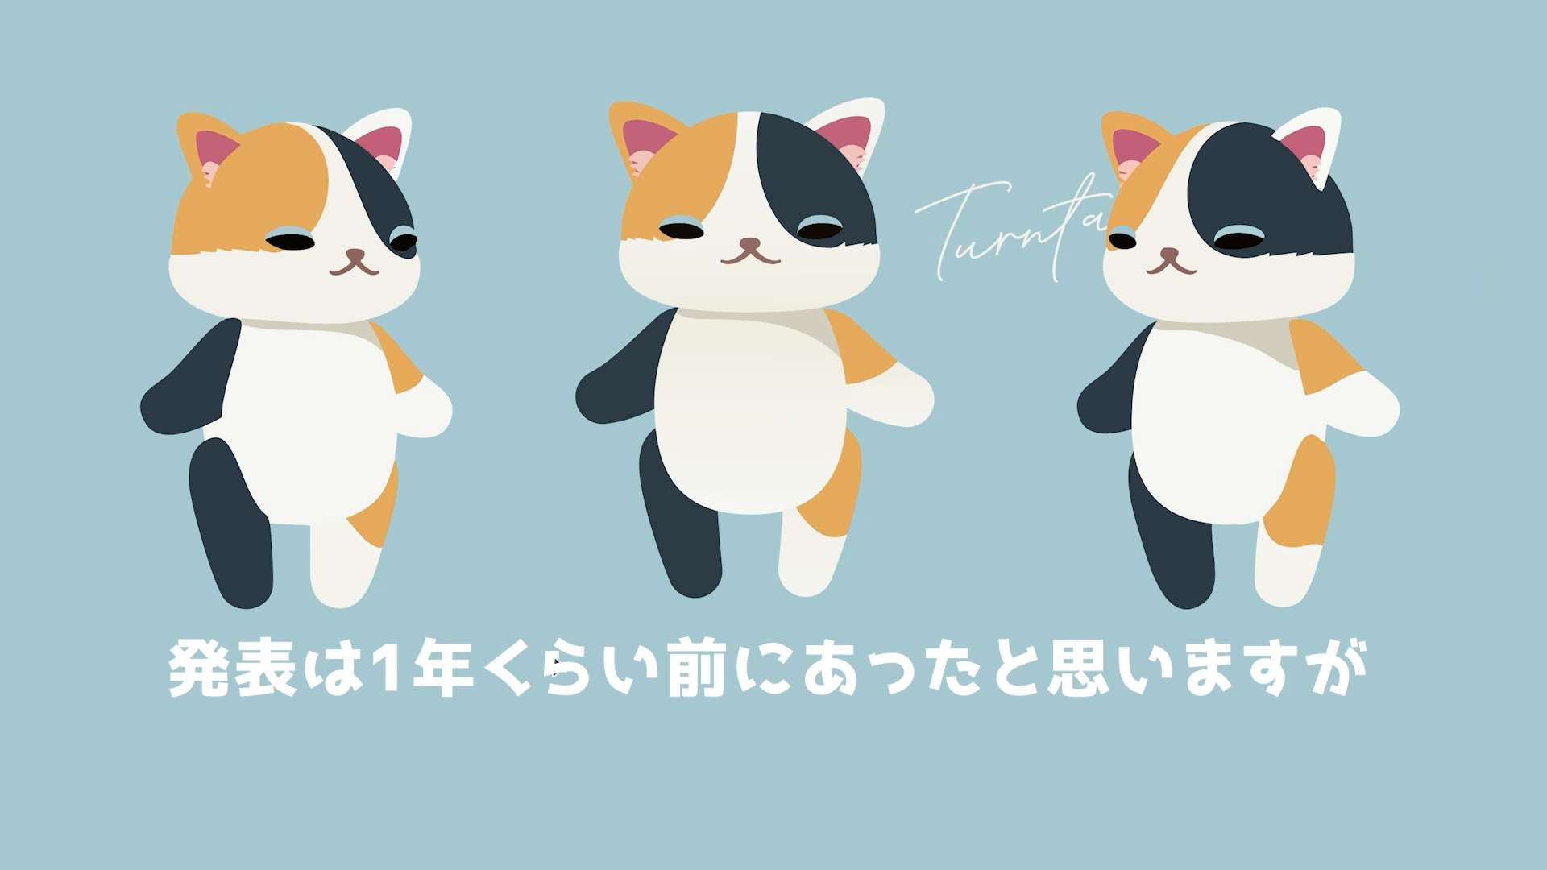
Step: Rotate the single cat with Turntable to 60° and swing it back through the front to the opposite side
left_click_drag(1022, 251, 663, 93)
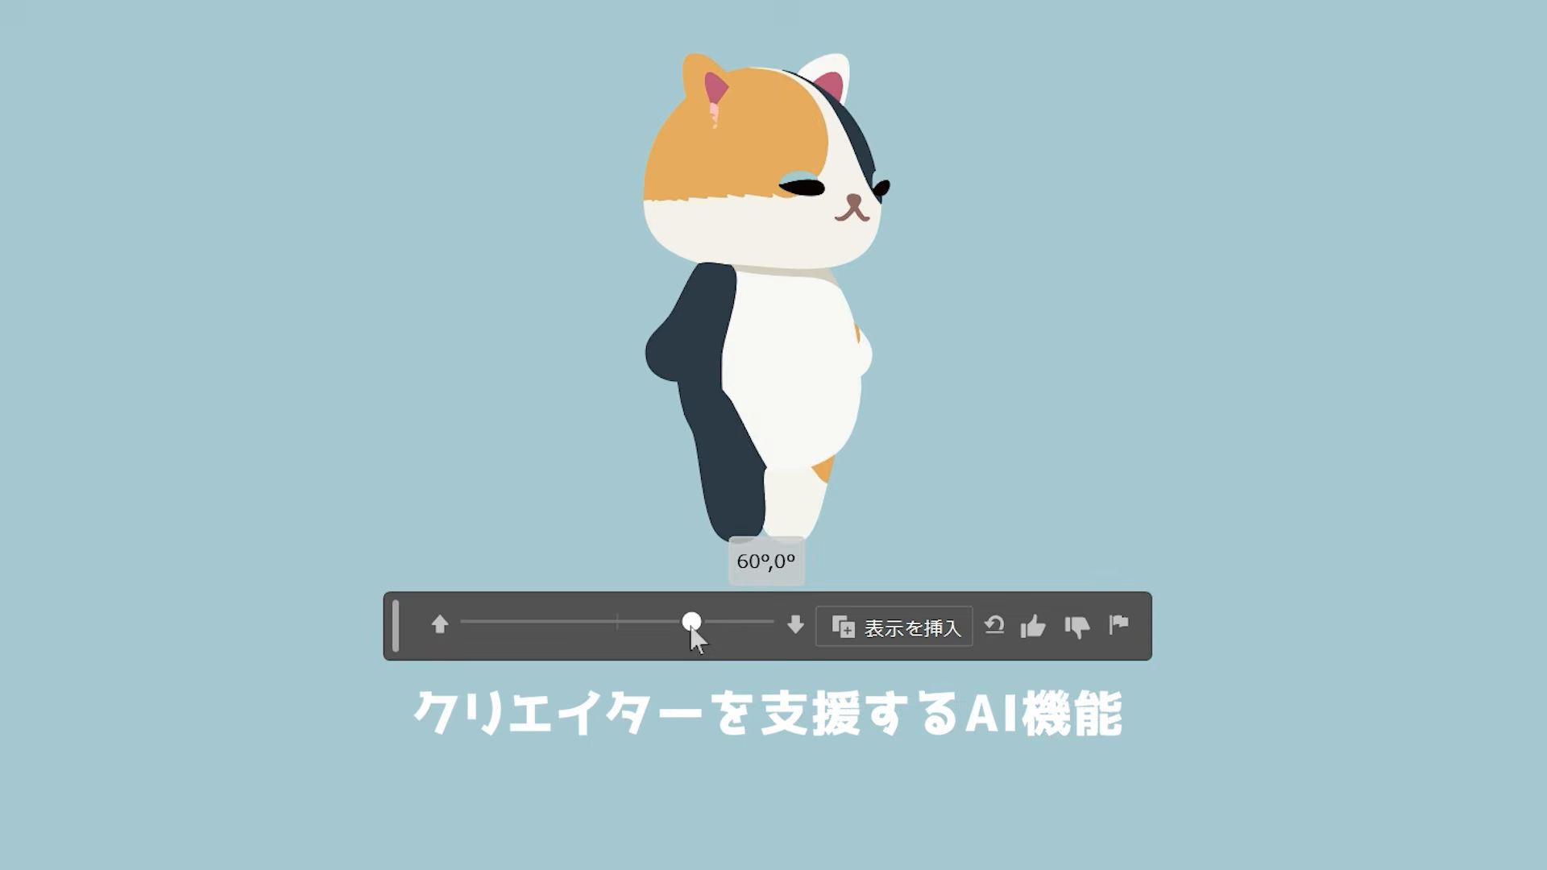
left_click_drag(698, 626, 500, 693)
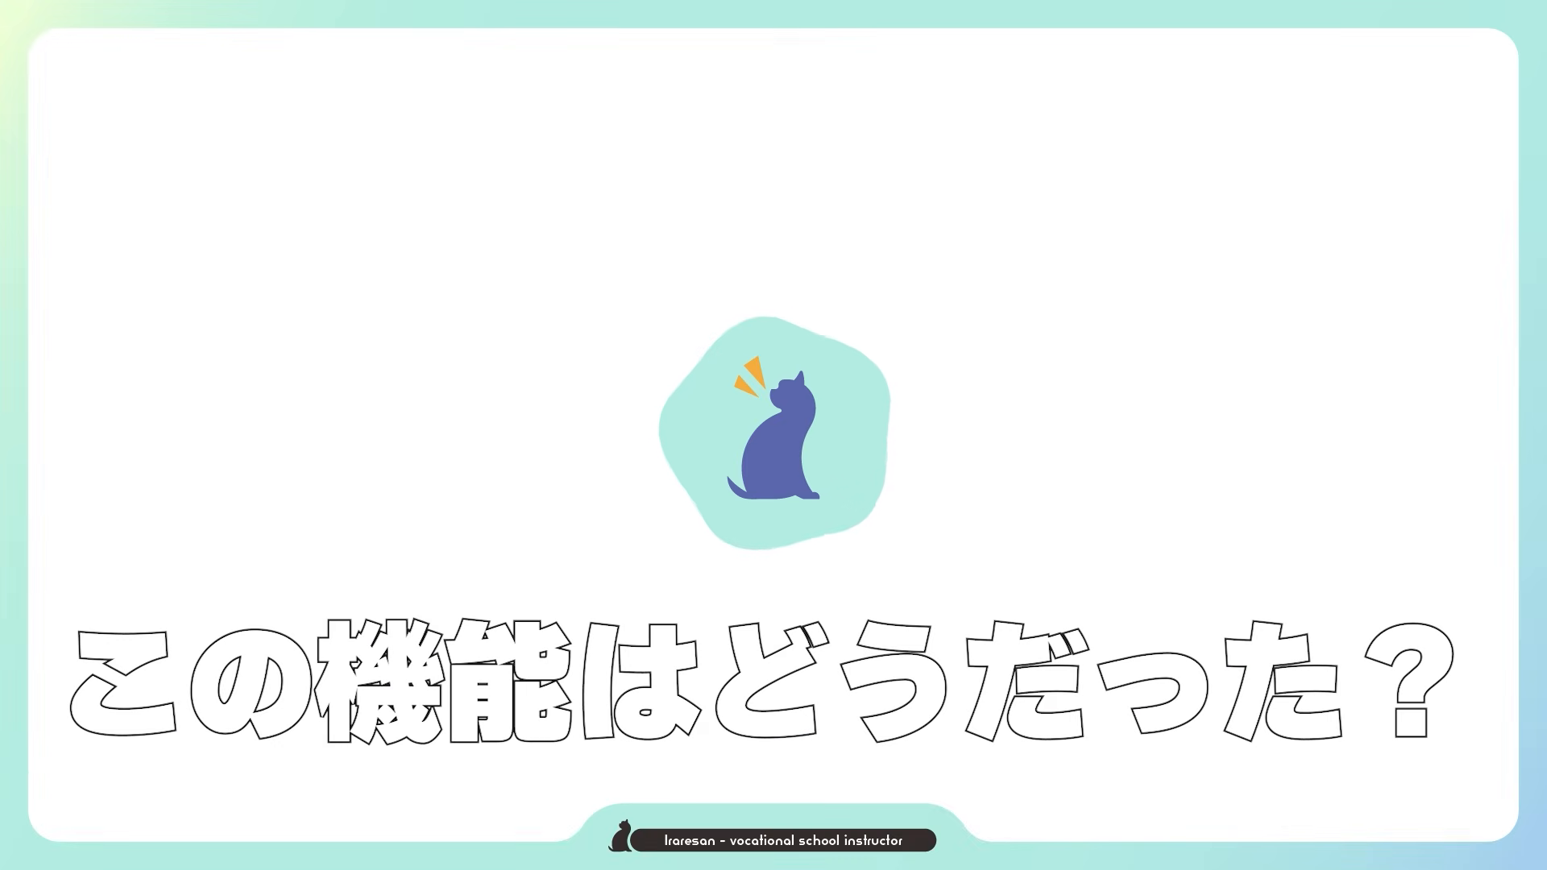